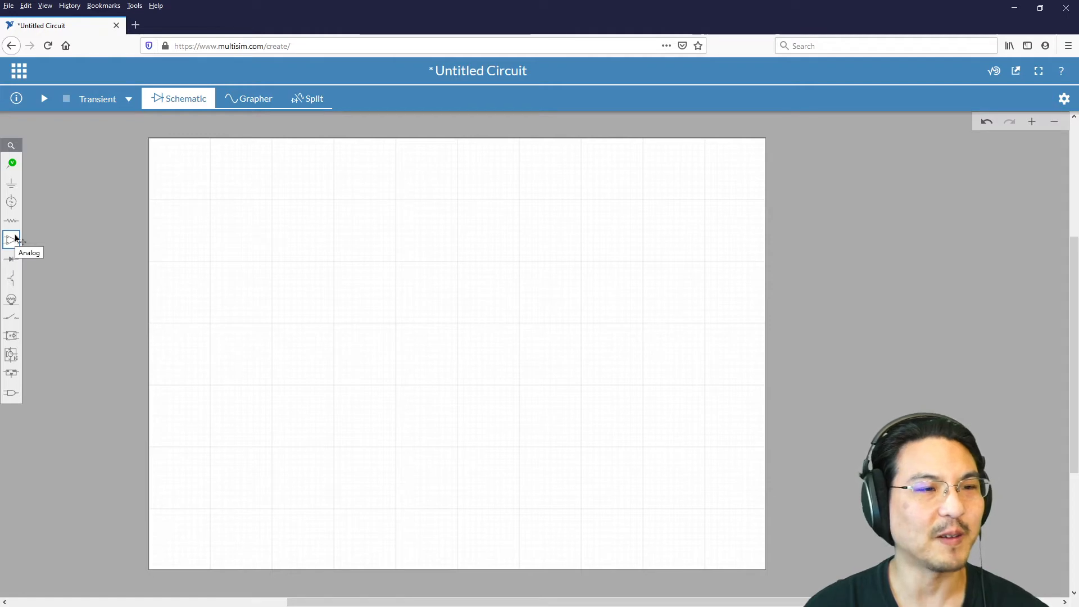
Step: Place a 5 Terminal Opamp from the analog components near the middle of the blank schematic
click(10, 240)
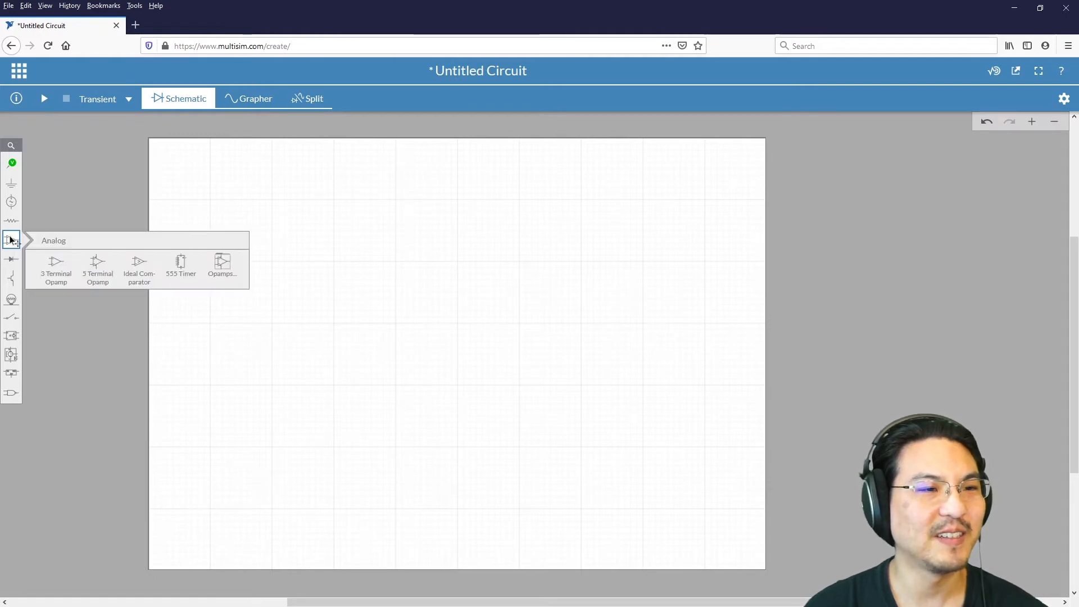
click(99, 267)
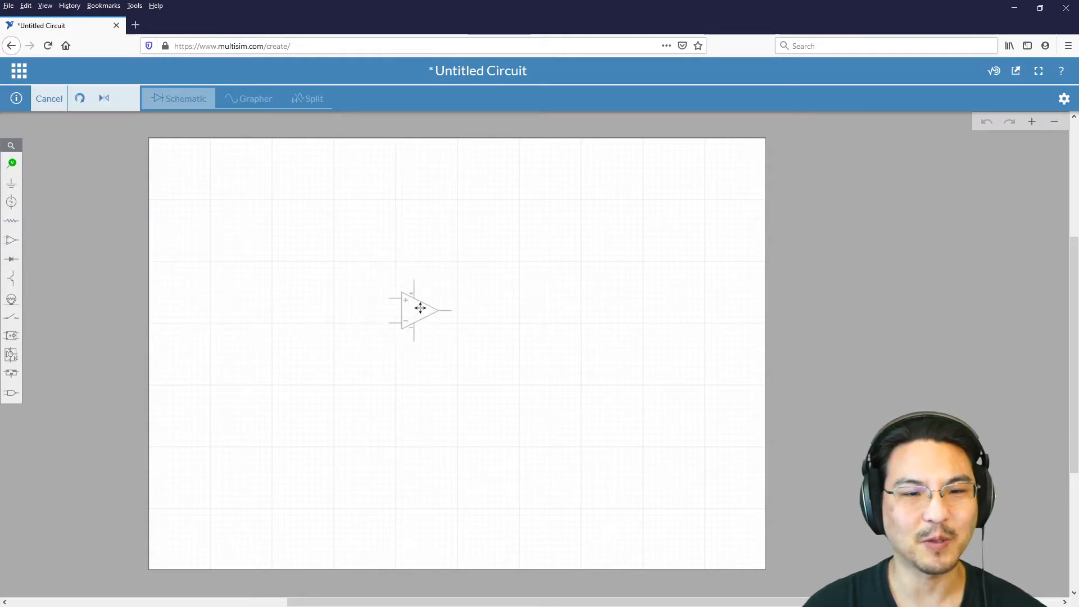
click(425, 308)
scroll(429, 309, up, 5)
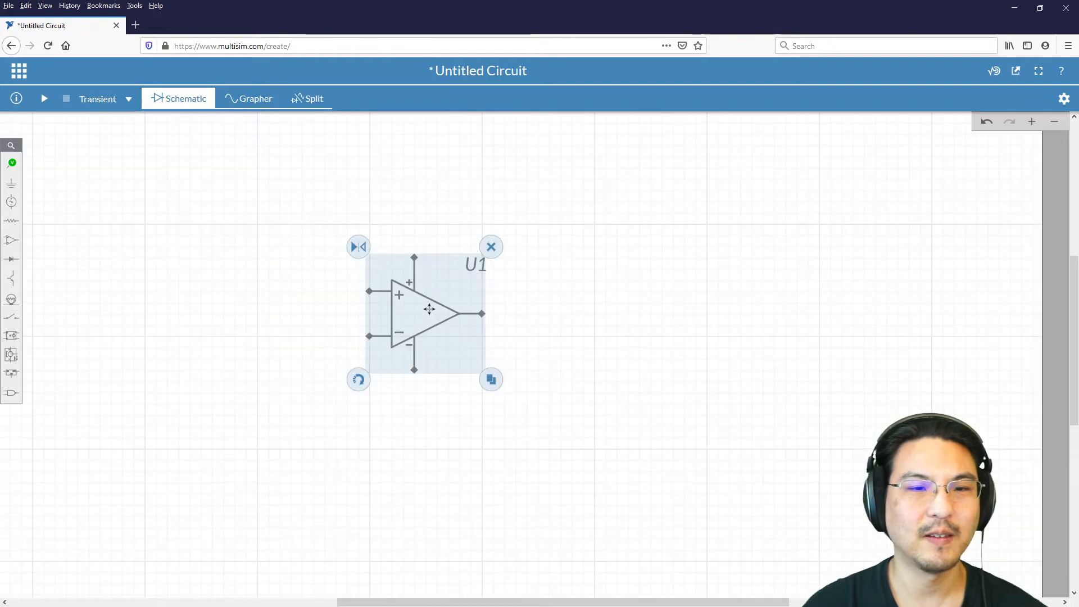
click(204, 307)
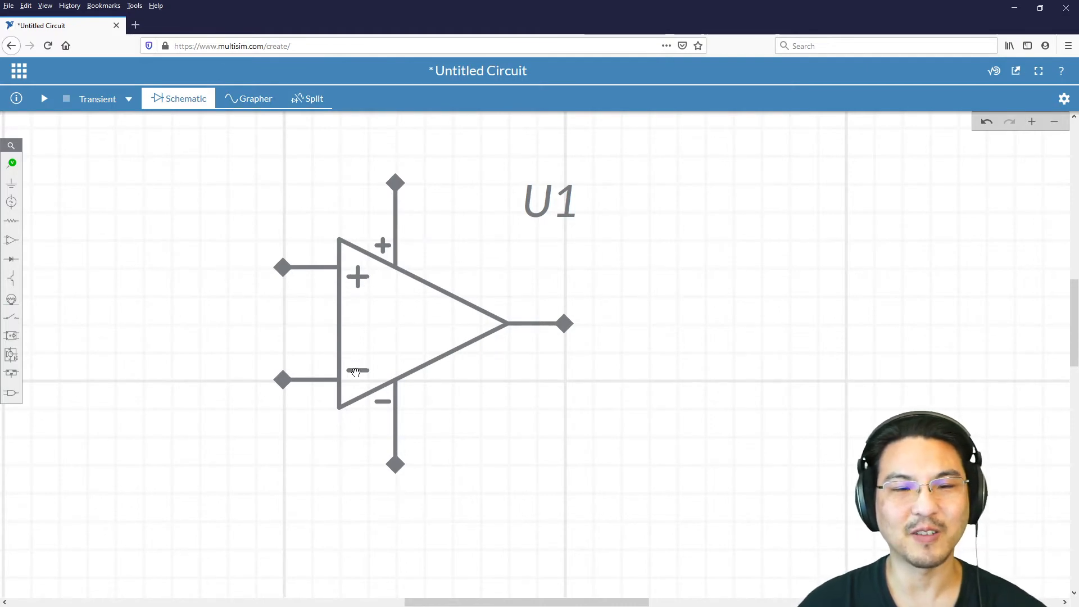
Step: Rotate the op-amp 180 degrees and mirror it horizontally so the inverting input sits above the non-inverting input
click(397, 313)
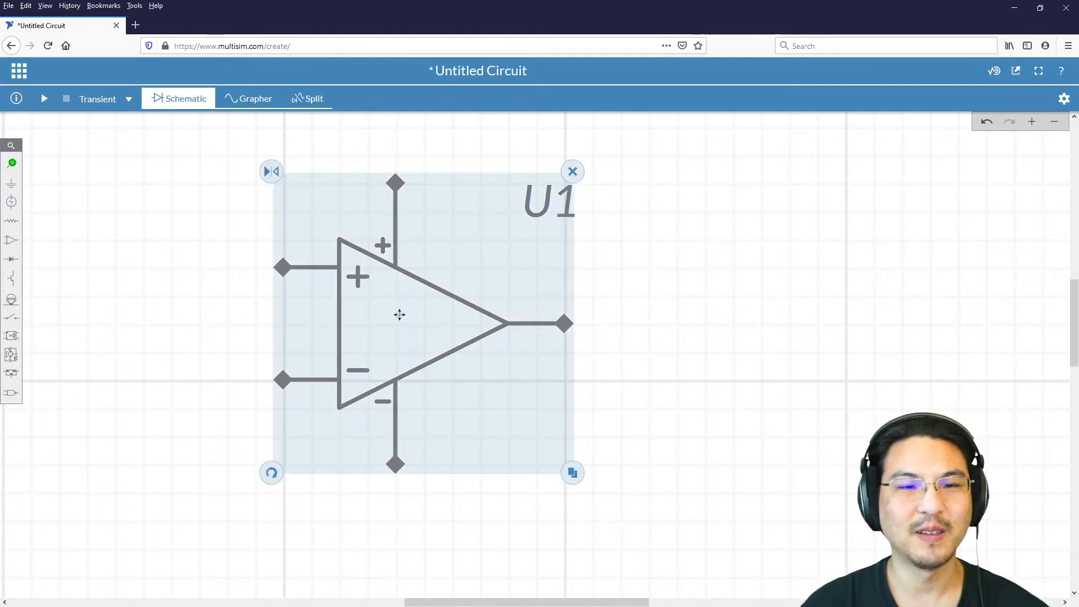
click(271, 473)
click(272, 472)
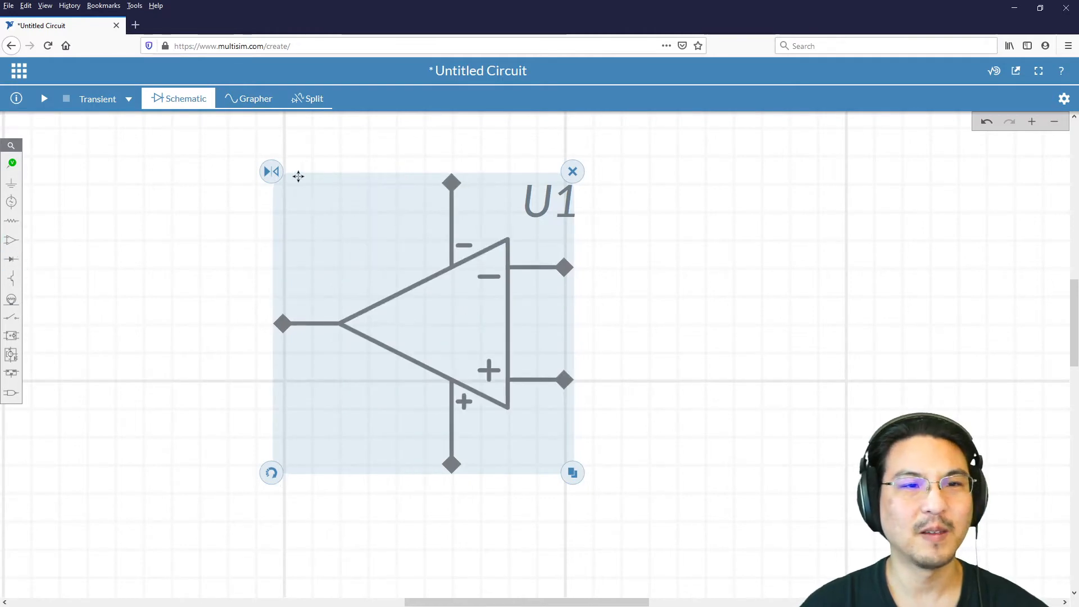
click(274, 176)
click(654, 268)
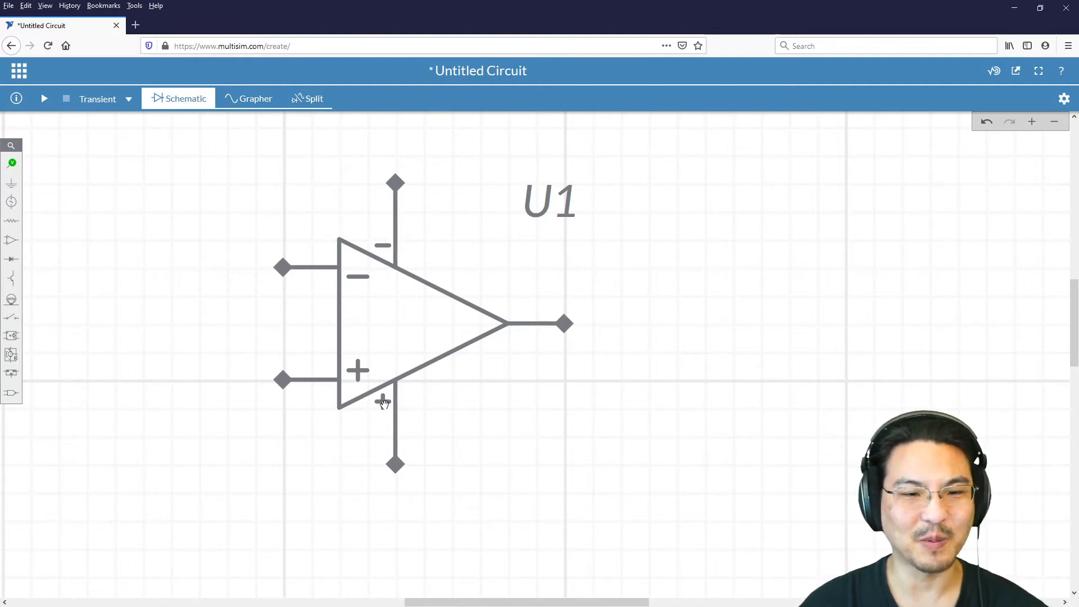
Step: Mirror and rotate the op-amp back to its original orientation, with the non-inverting input and positive supply pin on top
click(379, 309)
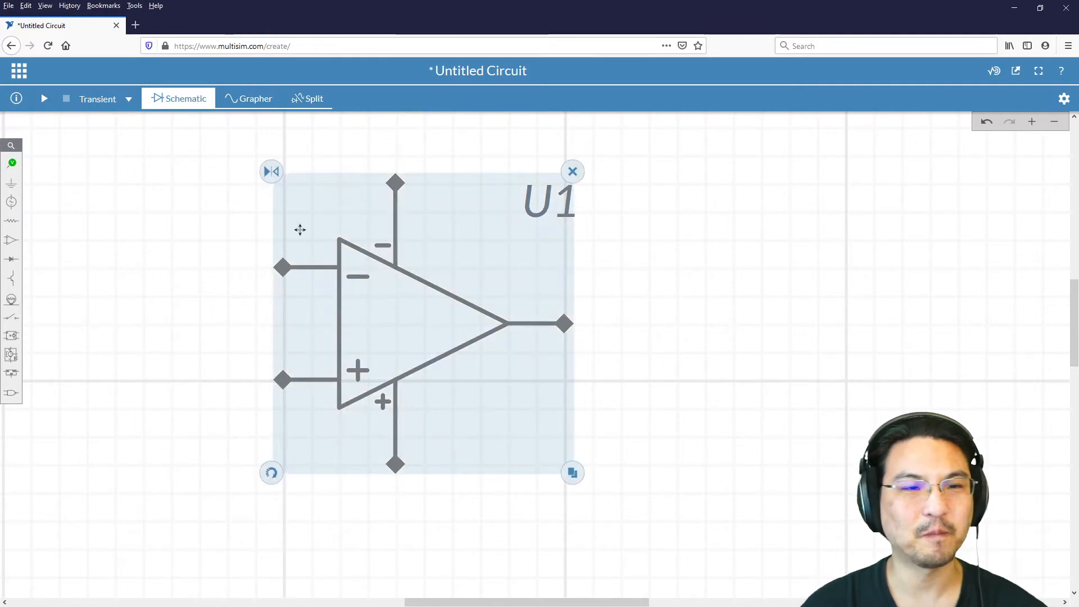
click(272, 171)
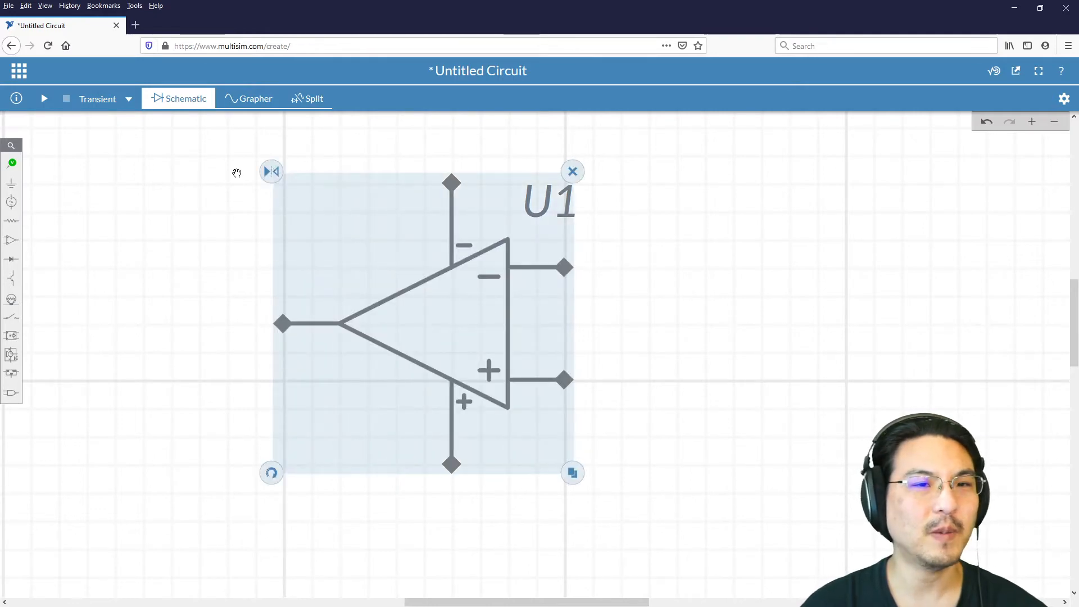
click(272, 474)
click(272, 475)
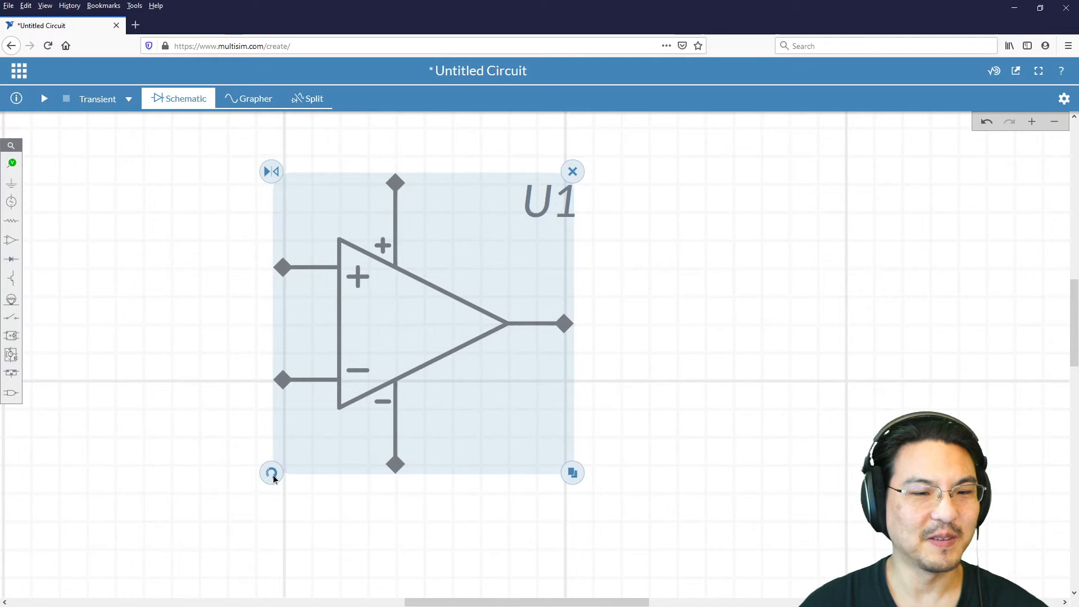
click(787, 225)
Step: Place a horizontal resistor to the left of the op-amp, level with its inverting input
scroll(156, 282, down, 1)
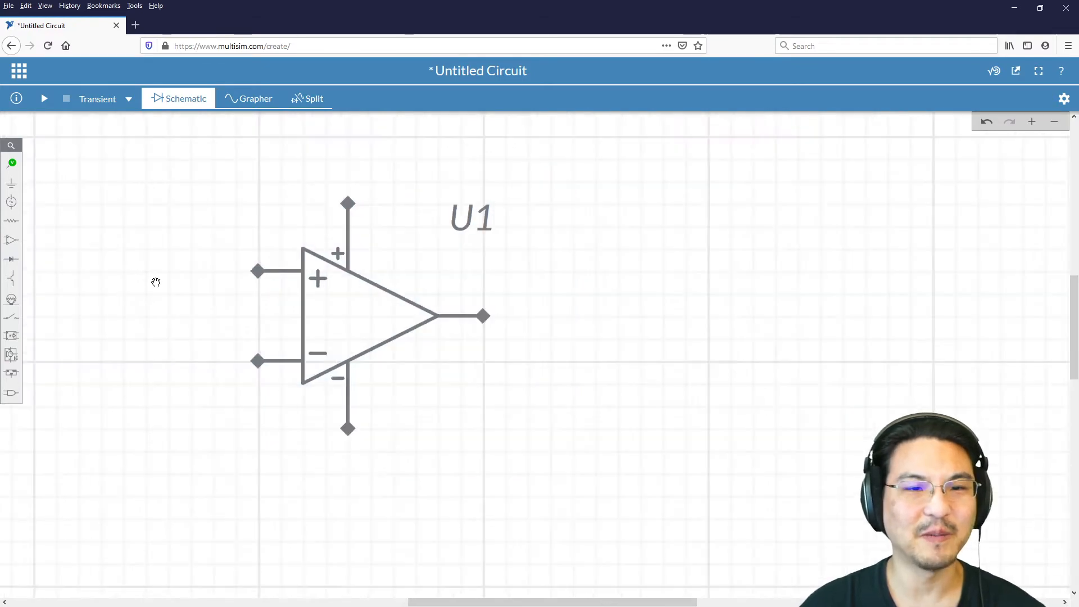
scroll(156, 282, down, 1)
drag(170, 272, 347, 284)
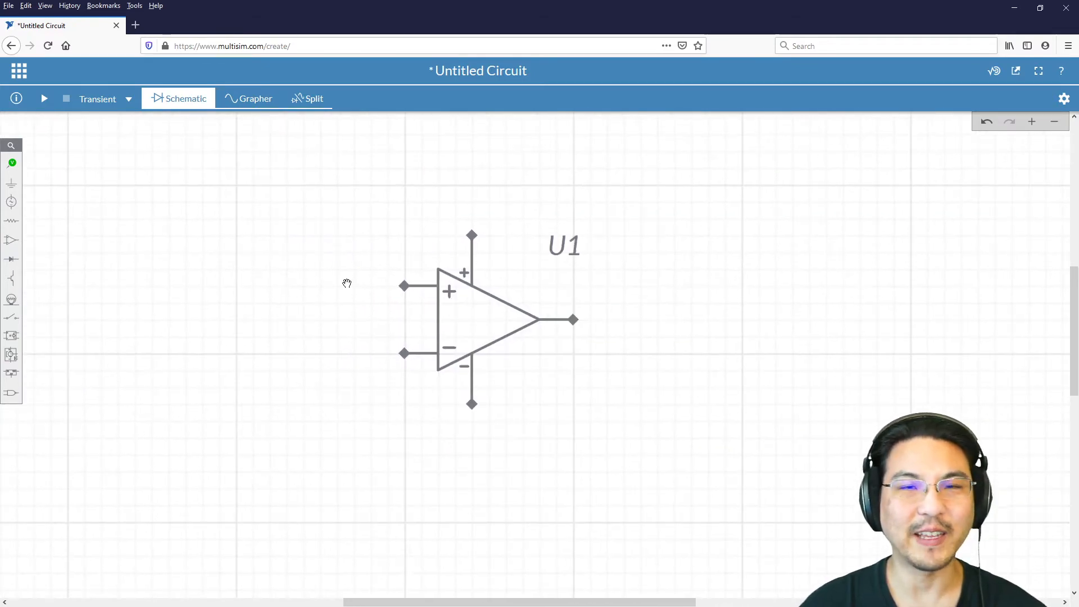
scroll(347, 284, down, 1)
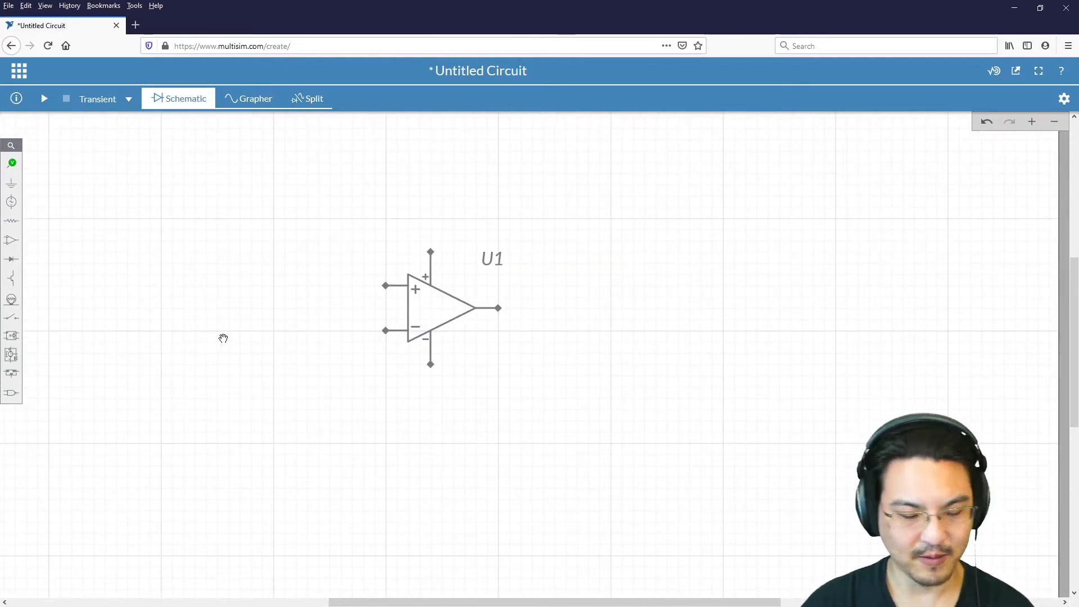
key(r)
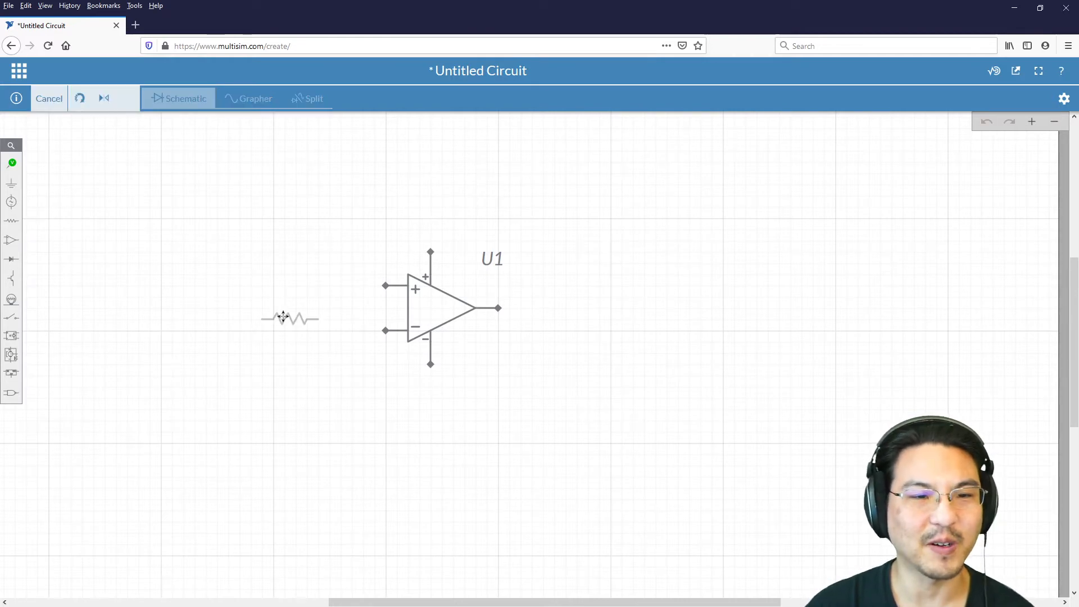
click(248, 333)
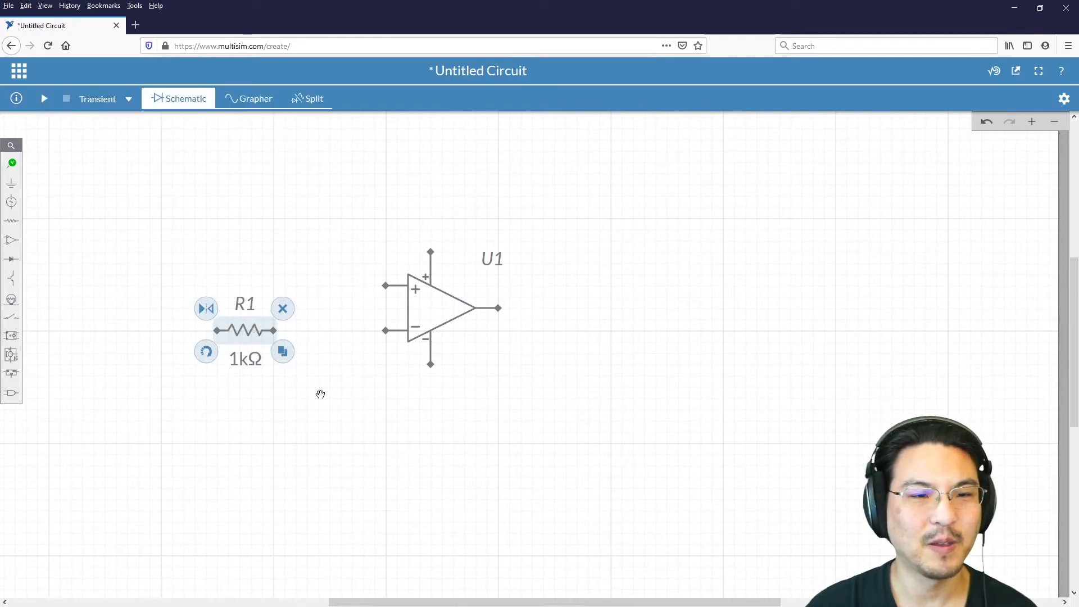
click(322, 385)
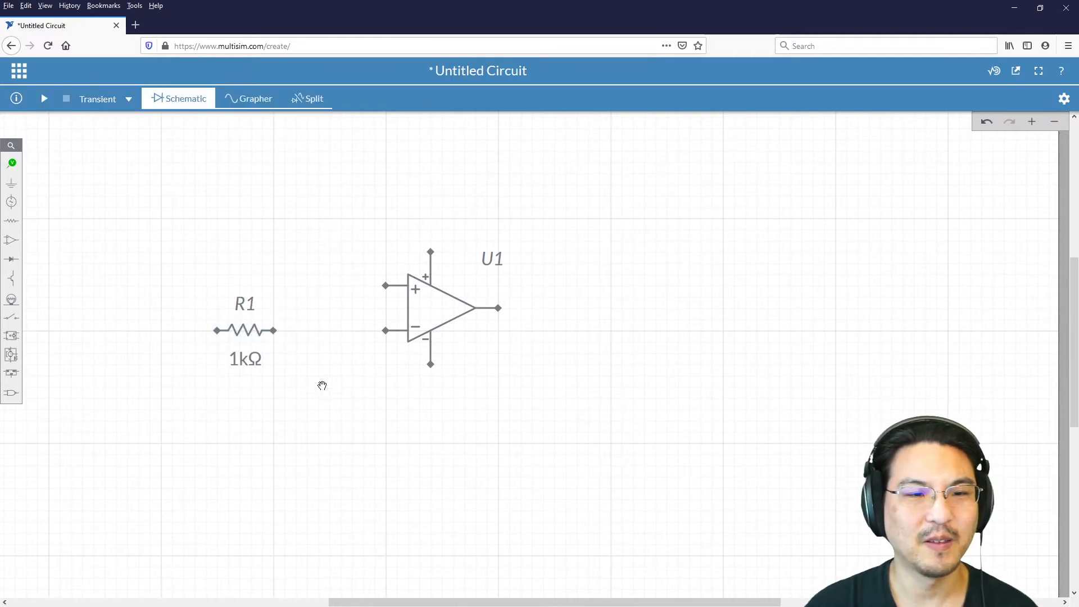
Step: Wire the right end of resistor R1 to the op-amp's inverting input
click(280, 332)
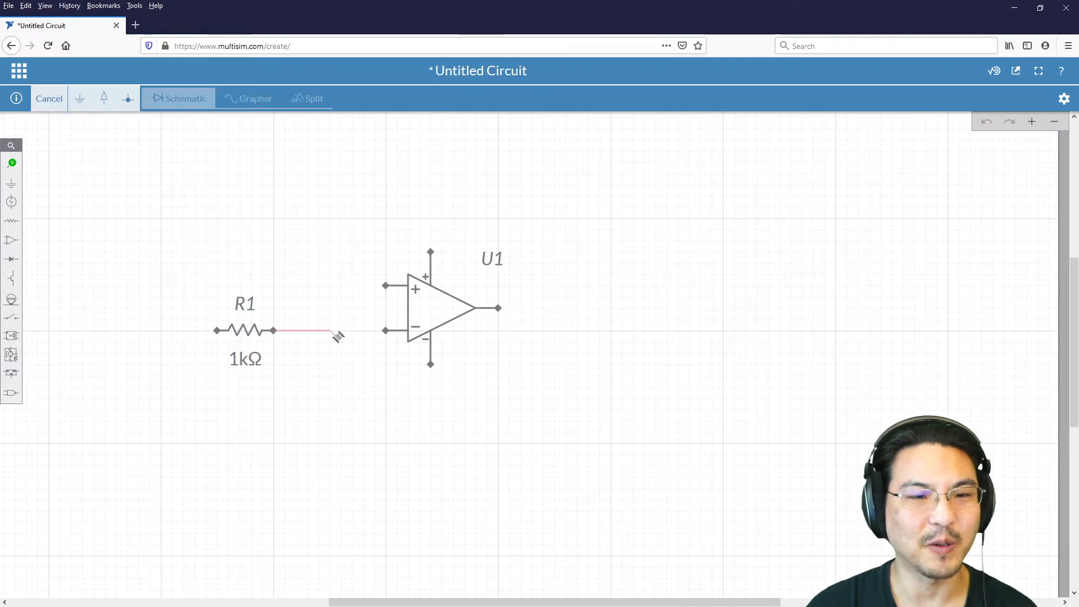
click(387, 331)
click(140, 360)
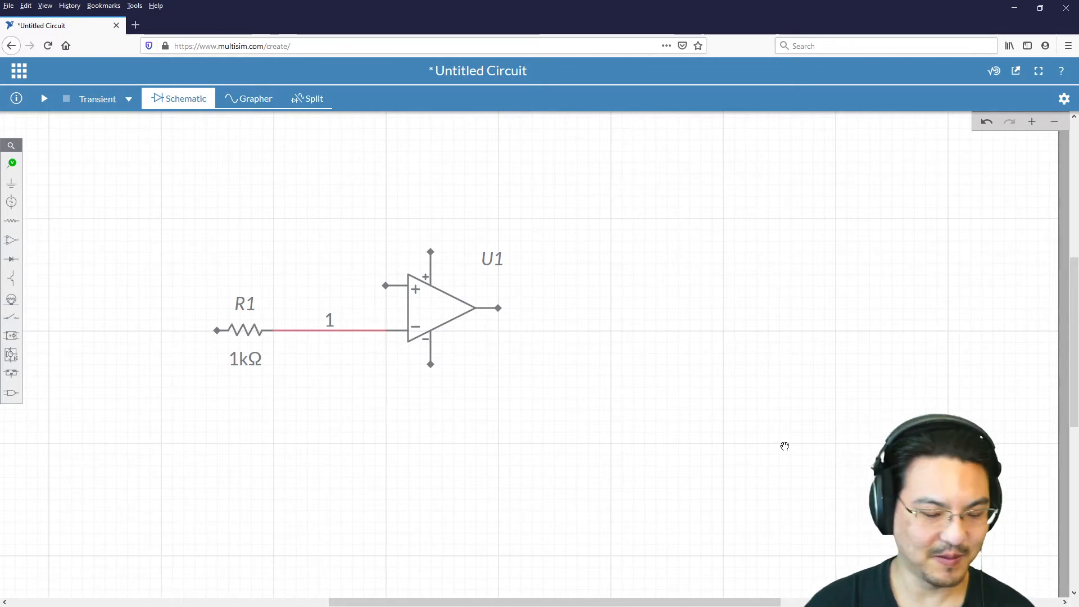
Step: Place a feedback resistor above the op-amp and wire its right end to the op-amp output
key(r)
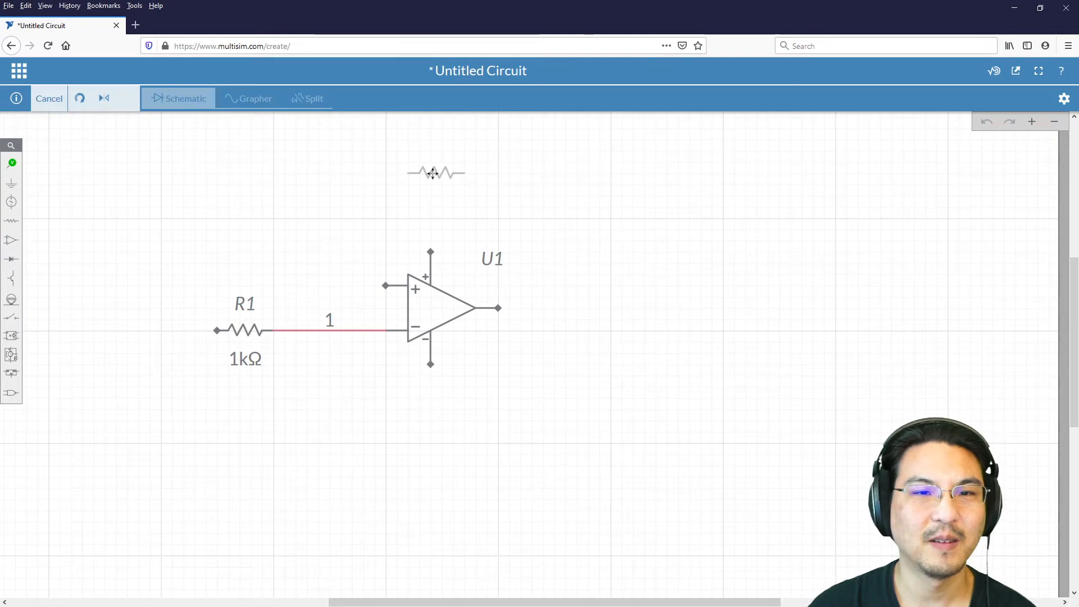
click(432, 173)
click(499, 308)
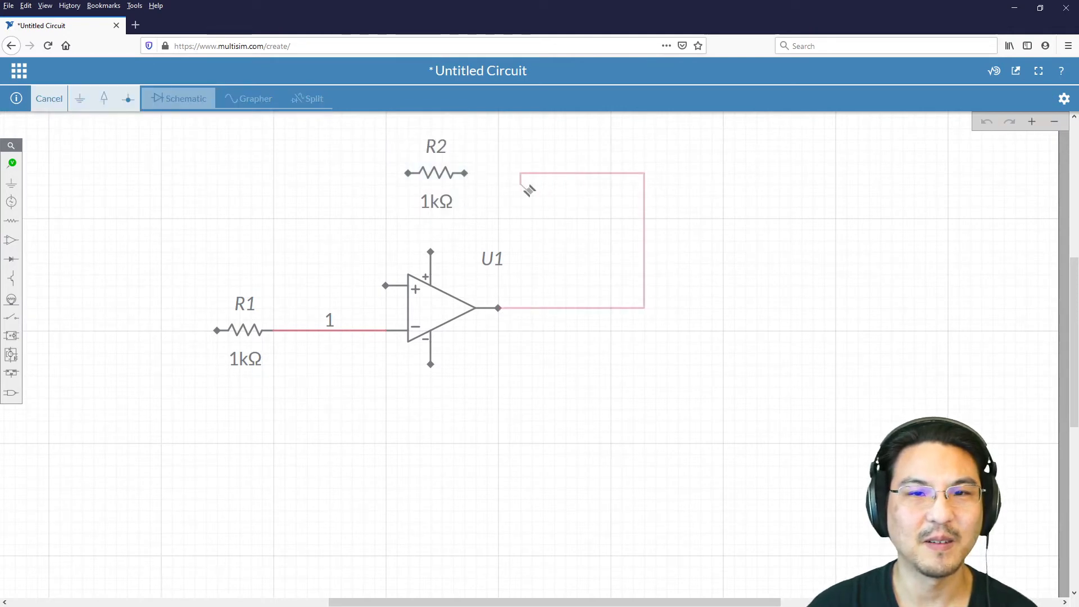
click(466, 174)
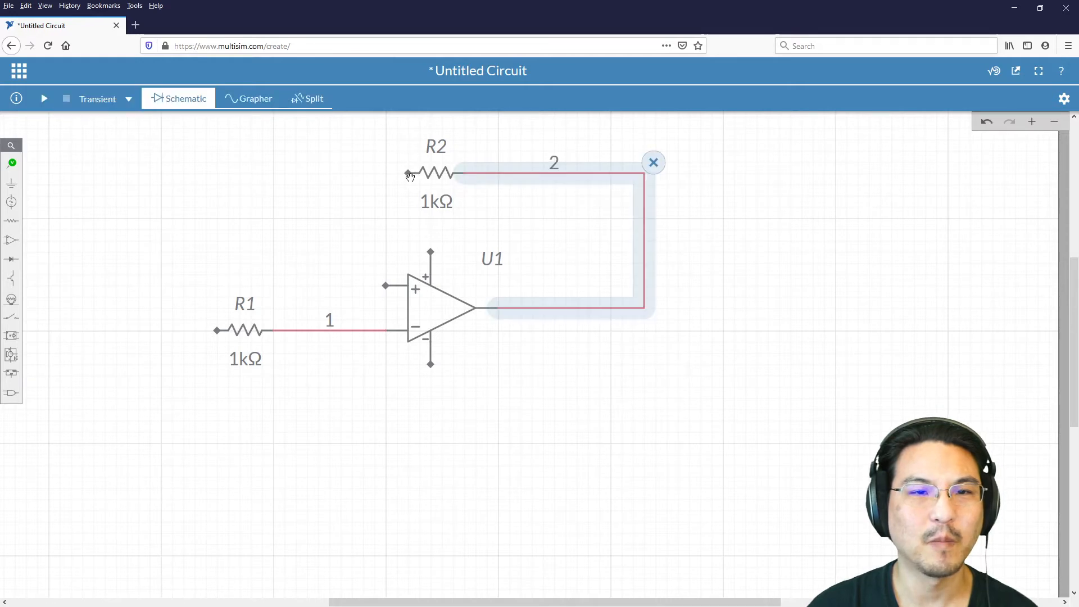
Step: Wire the left end of R2 to the wire between R1 and the inverting input
click(408, 173)
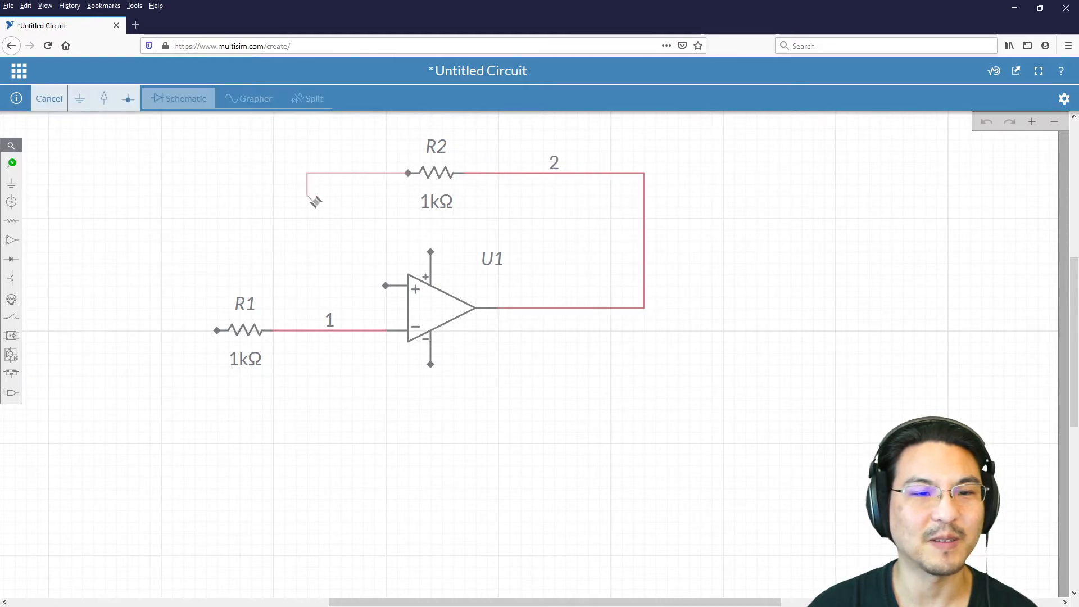
click(332, 333)
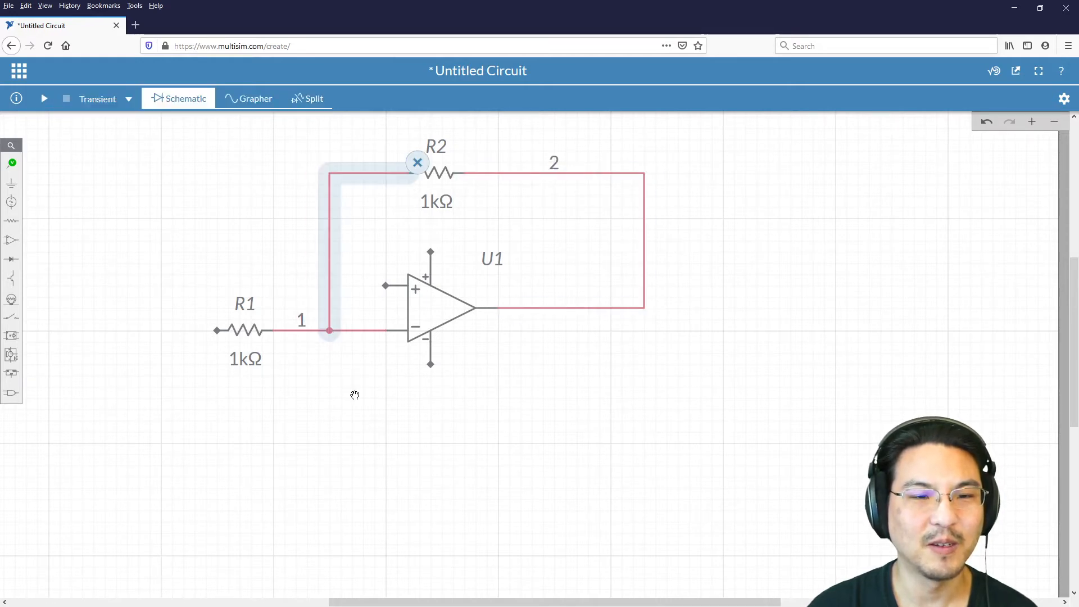
click(355, 395)
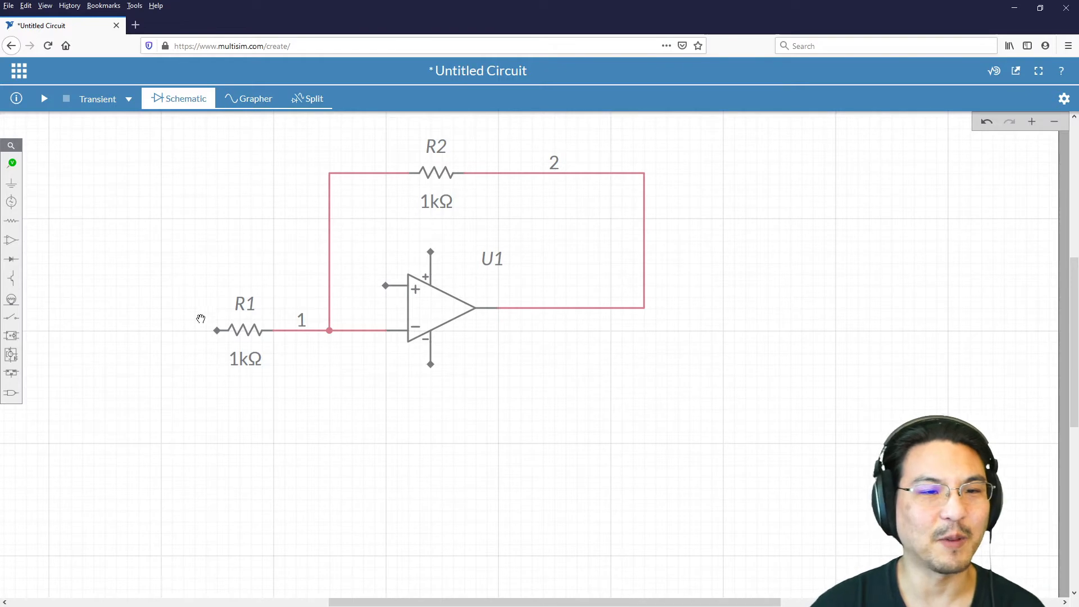
click(236, 330)
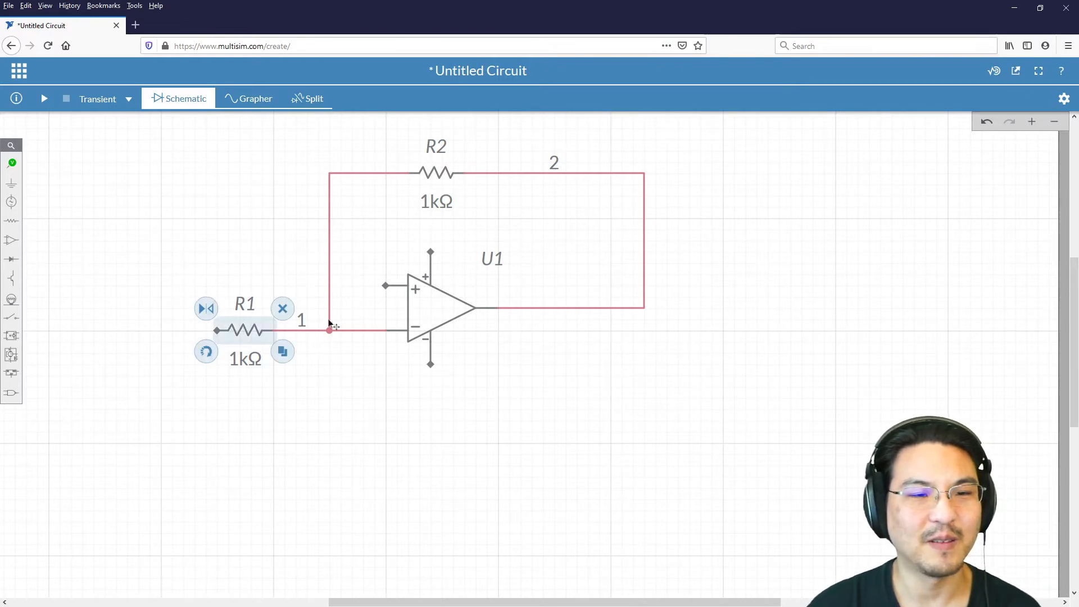
click(225, 271)
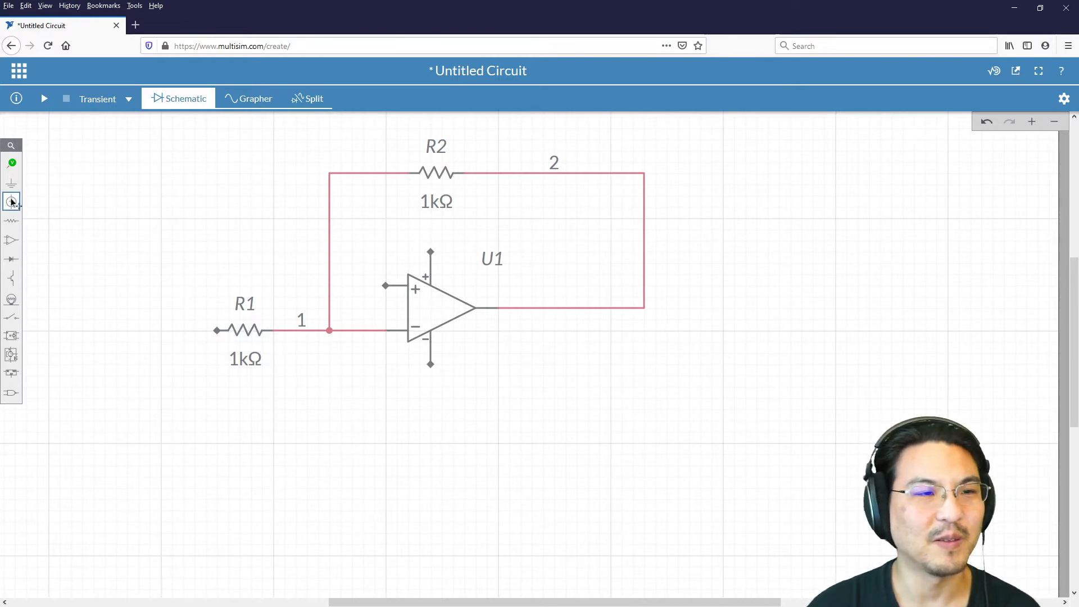
click(385, 286)
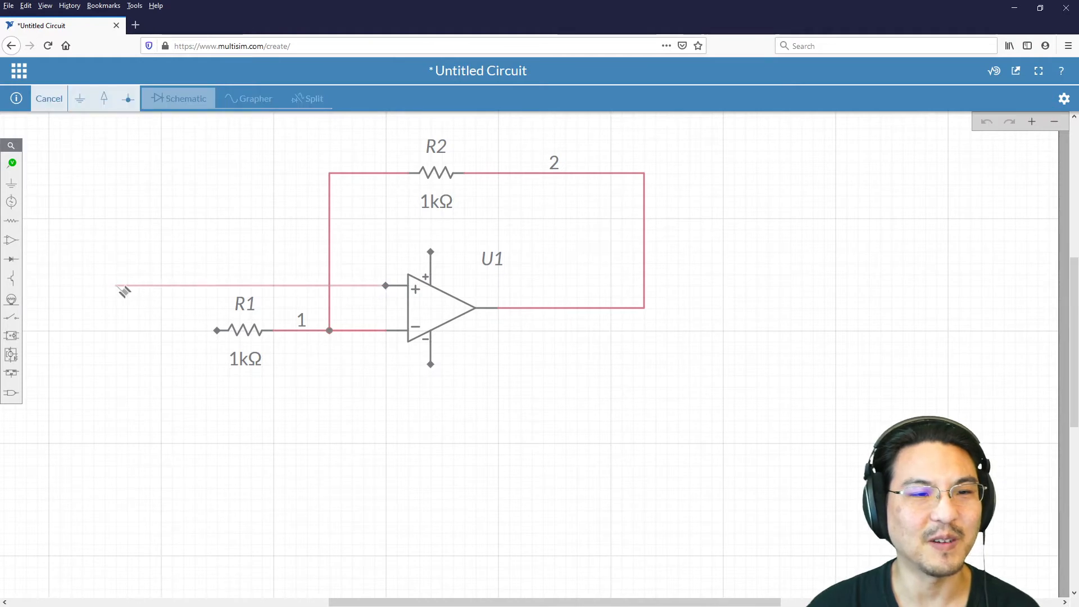
key(Escape)
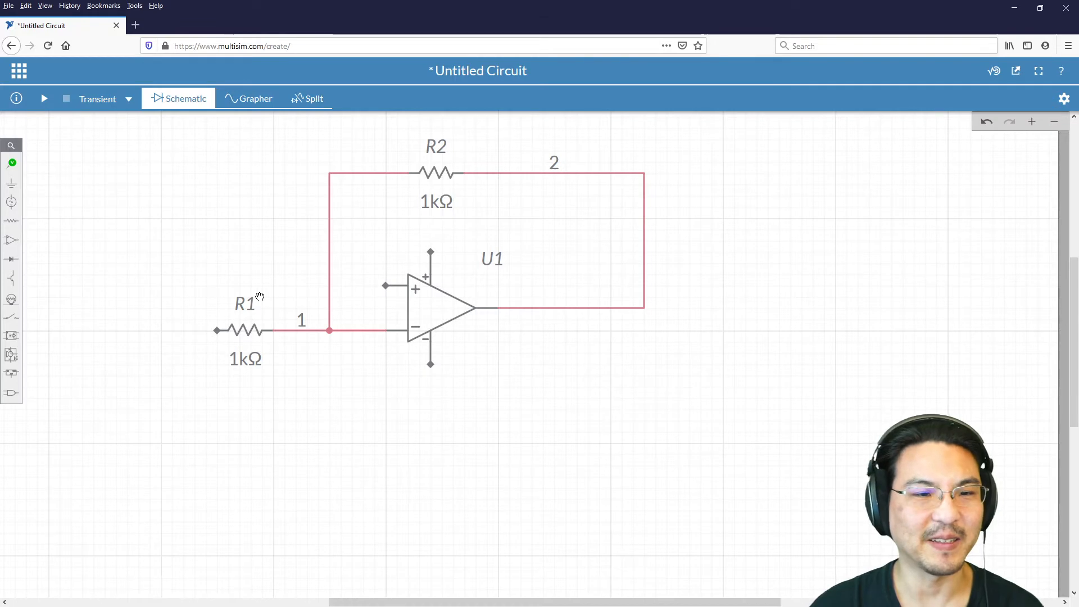
Step: Place a ground below the op-amp and wire the non-inverting input to it
click(11, 183)
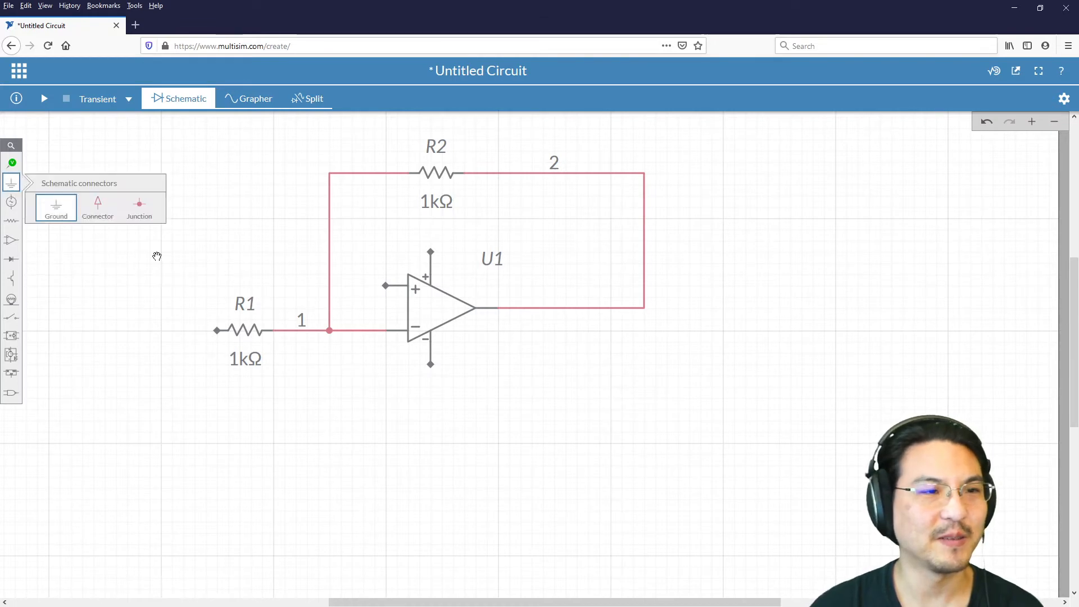
click(61, 209)
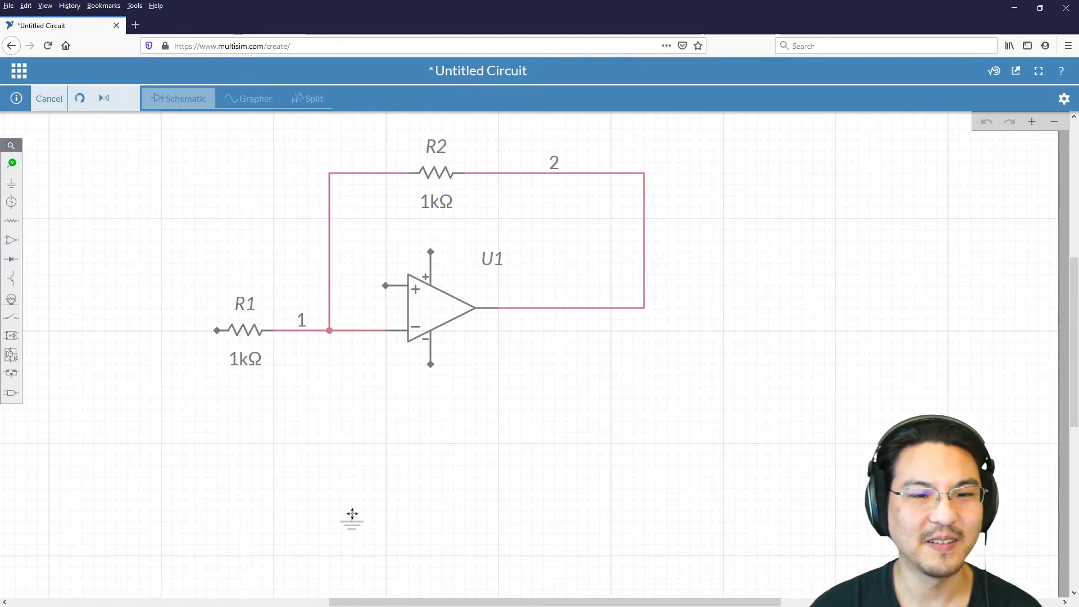
click(350, 507)
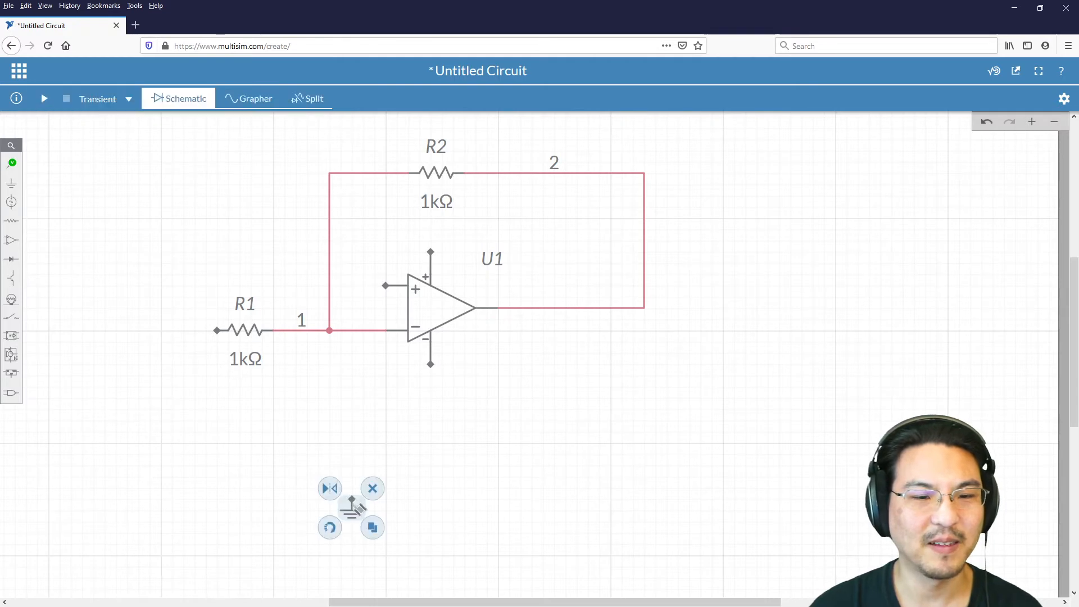
click(387, 287)
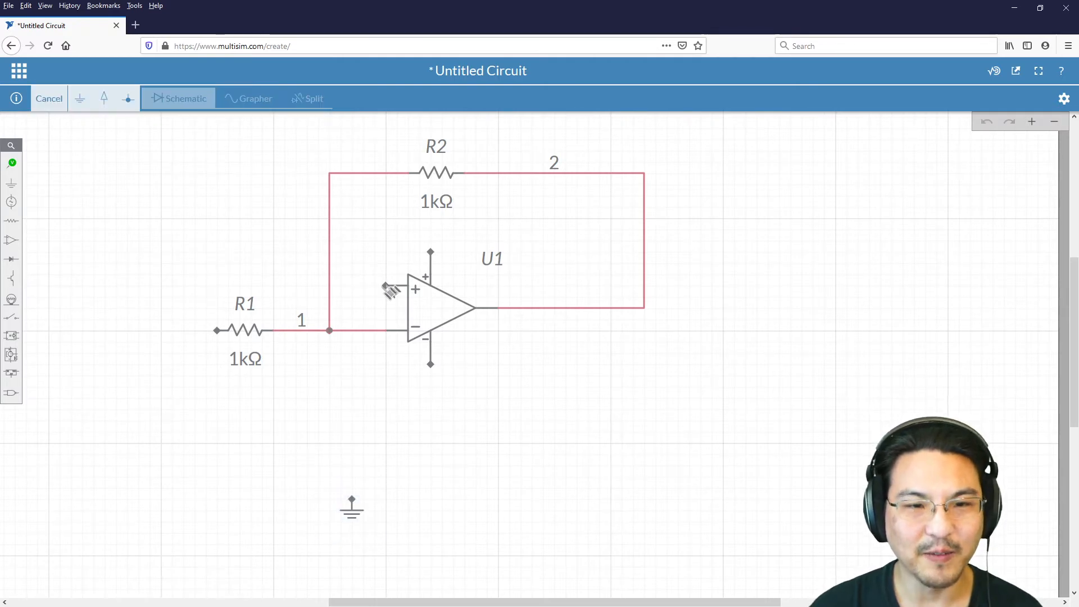
click(355, 500)
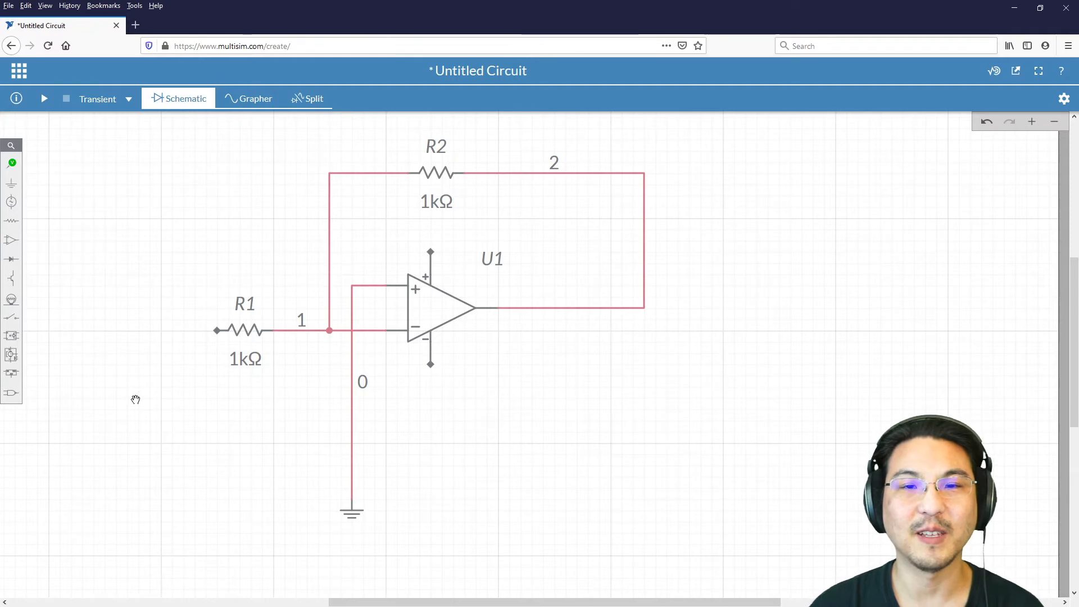
Step: Place an AC voltage source below and to the left of resistor R1
click(12, 204)
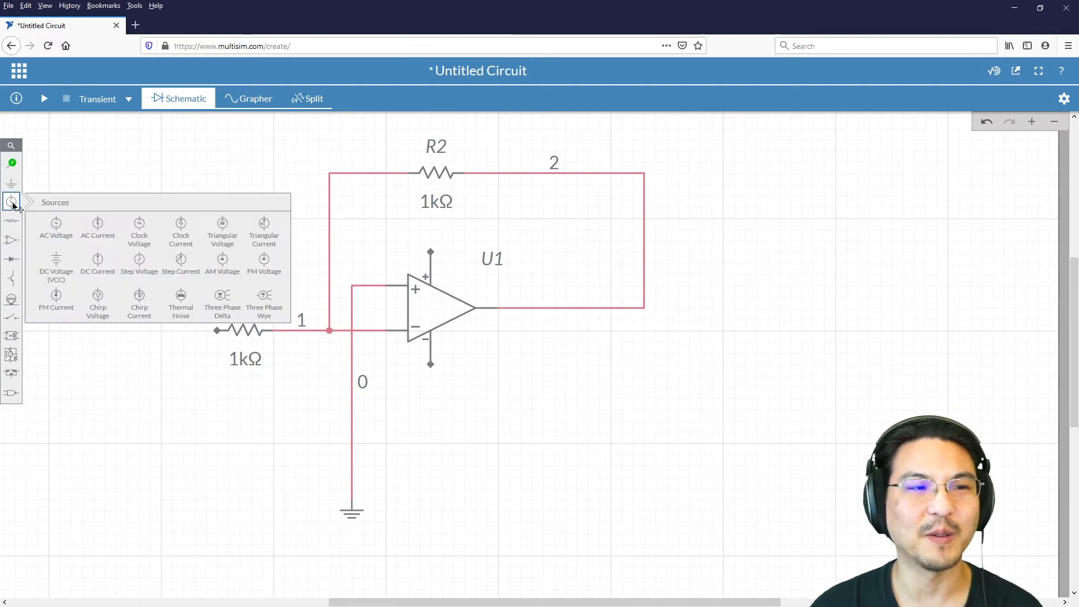
click(59, 226)
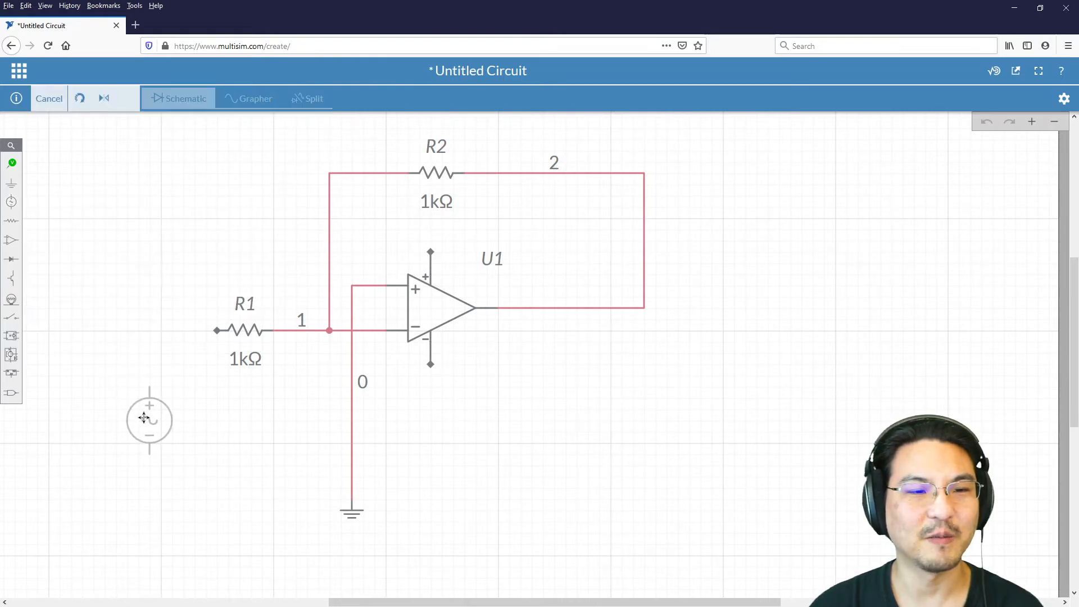
click(144, 418)
click(174, 310)
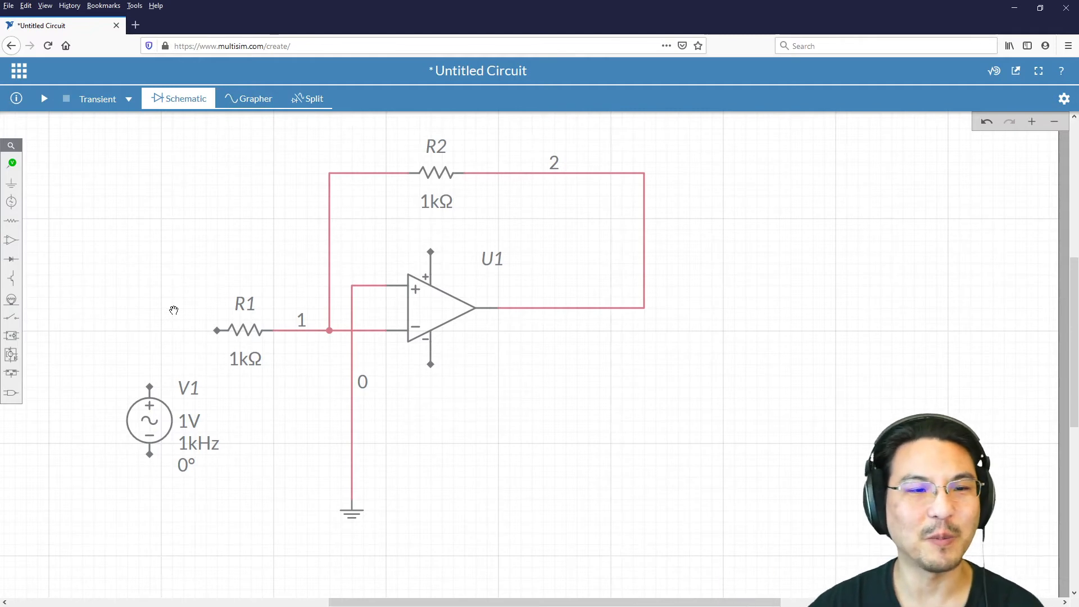
Step: Wire the AC source's positive terminal to R1's left end and its negative terminal to the ground node
click(150, 387)
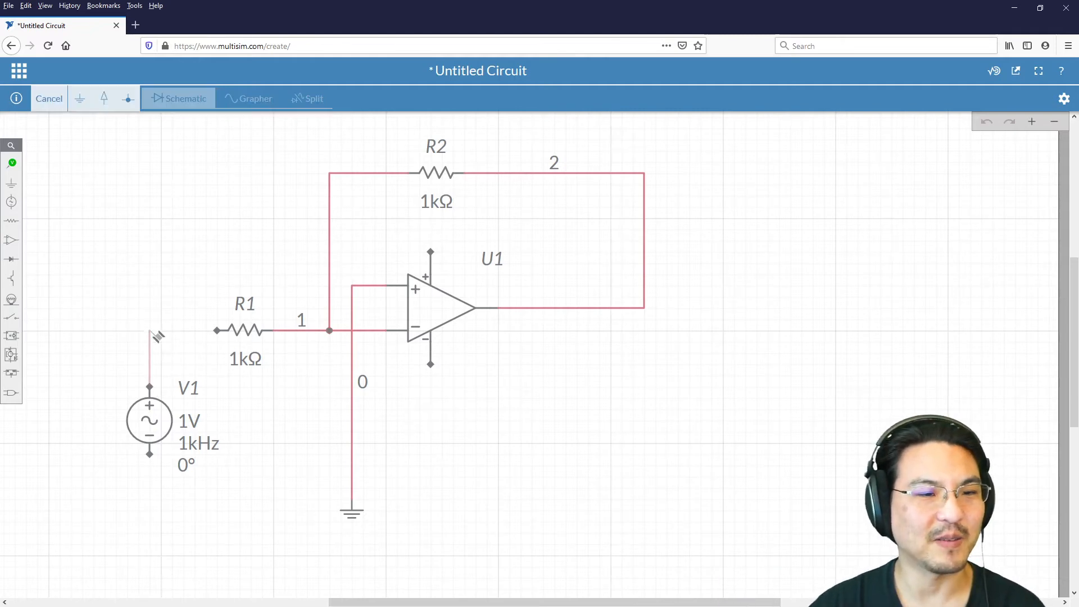
click(219, 331)
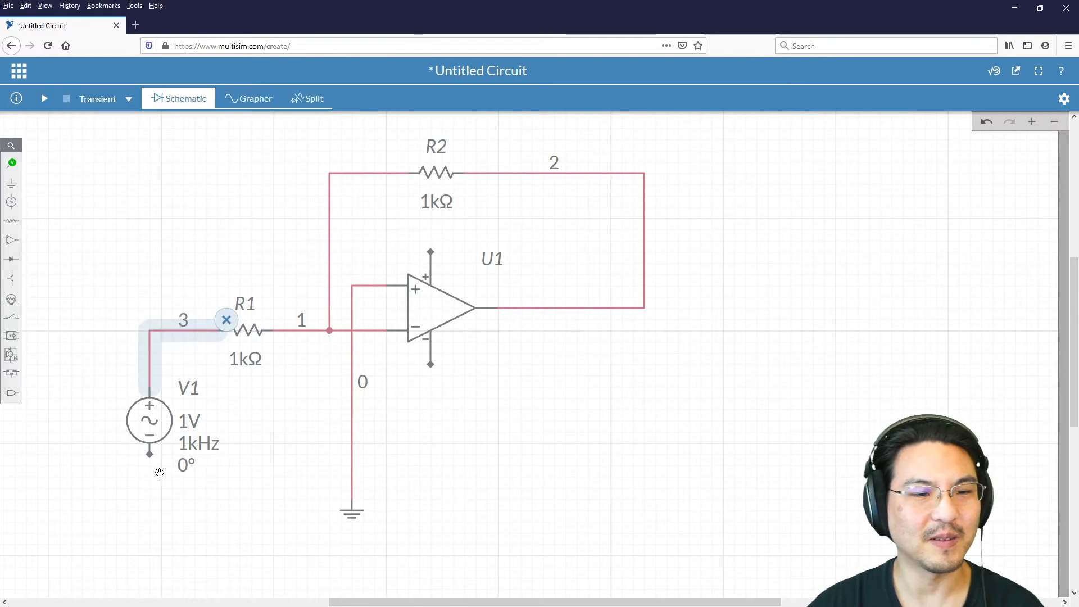
click(149, 455)
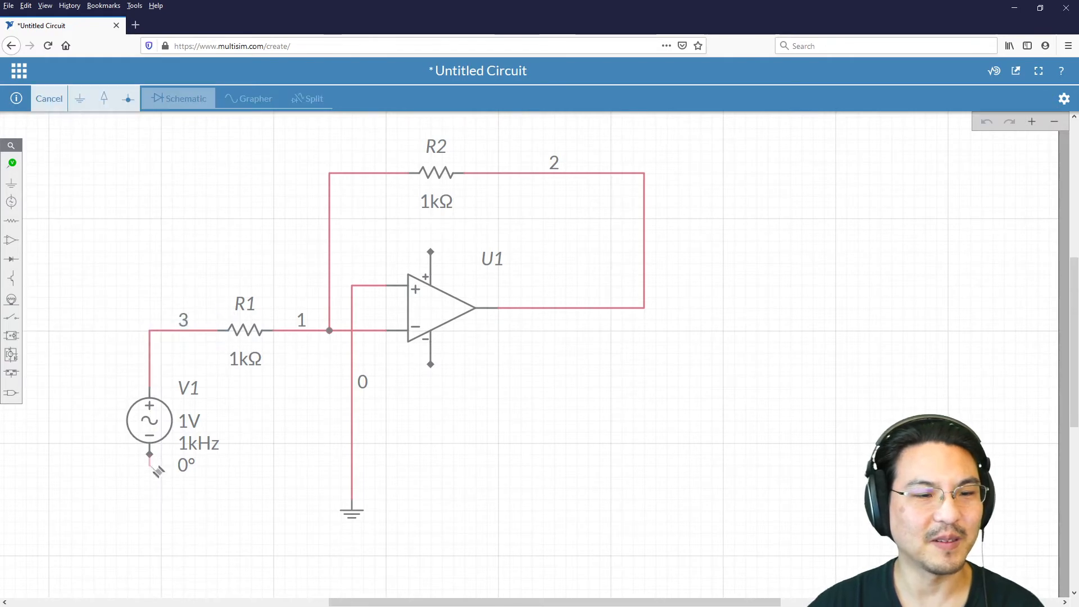
click(352, 498)
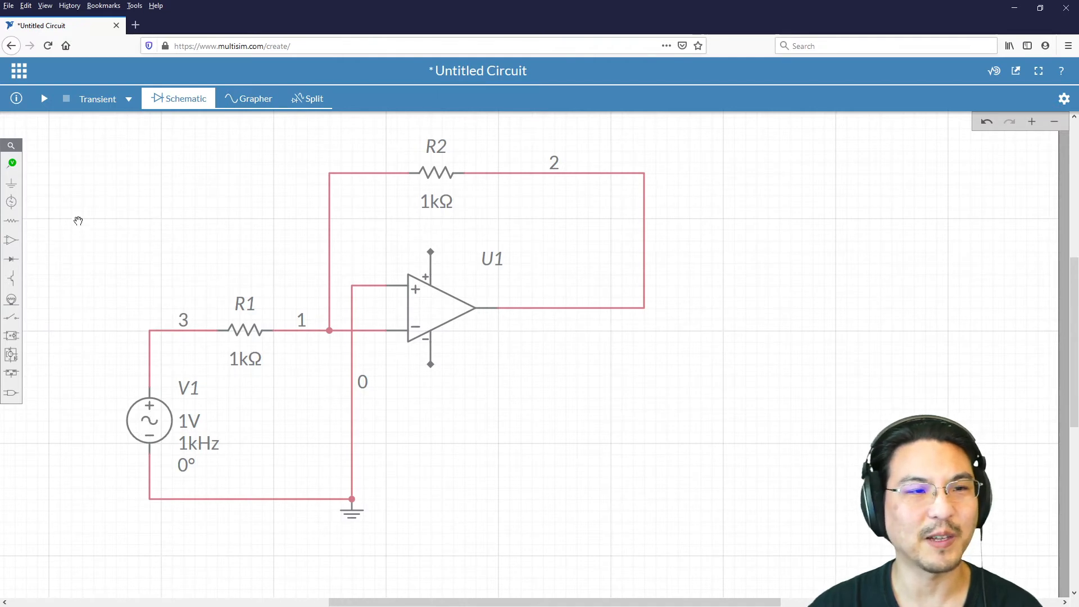
Step: Place a DC voltage source below and to the right of the op-amp and set its voltage to 20 V
click(12, 202)
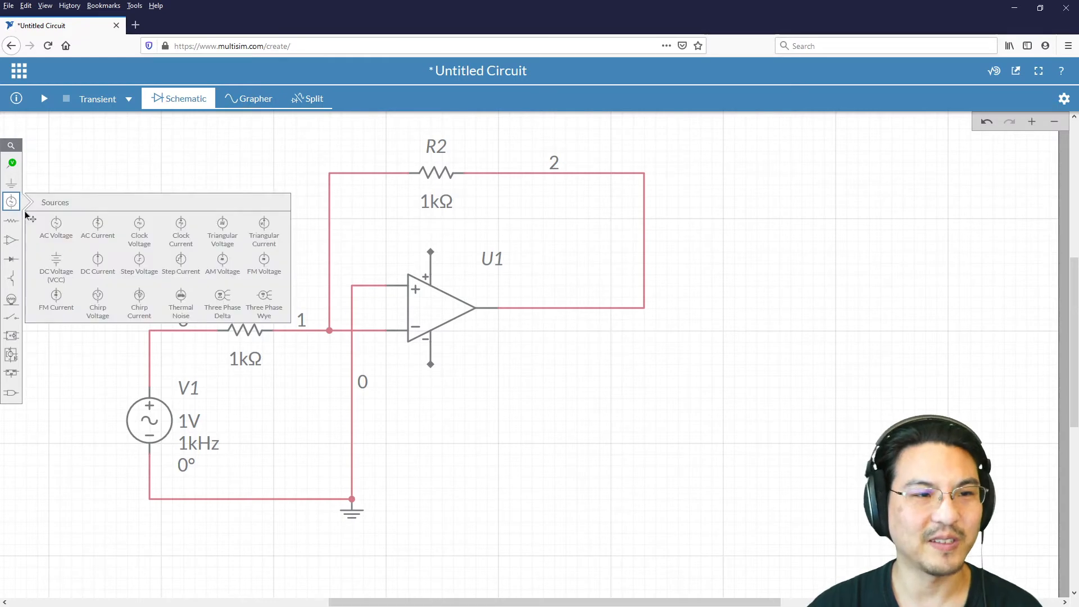
click(56, 261)
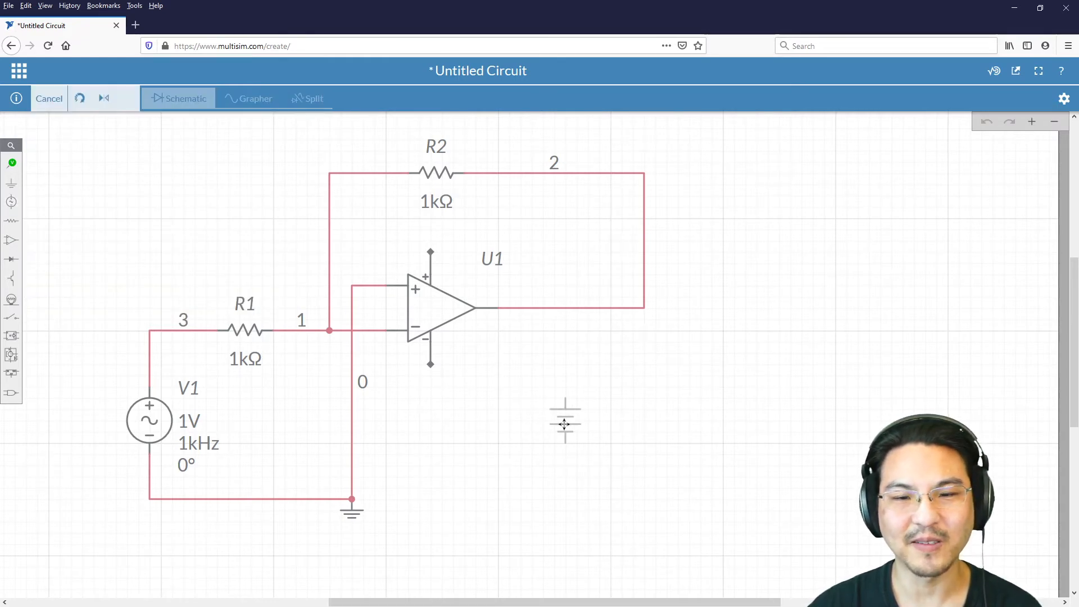
click(564, 424)
click(676, 367)
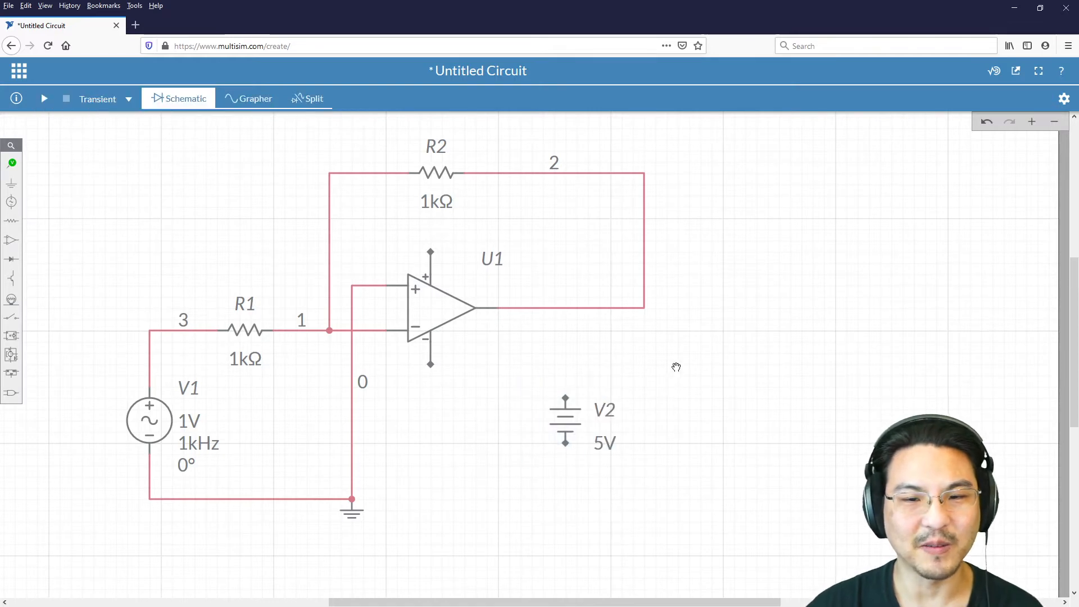
click(603, 446)
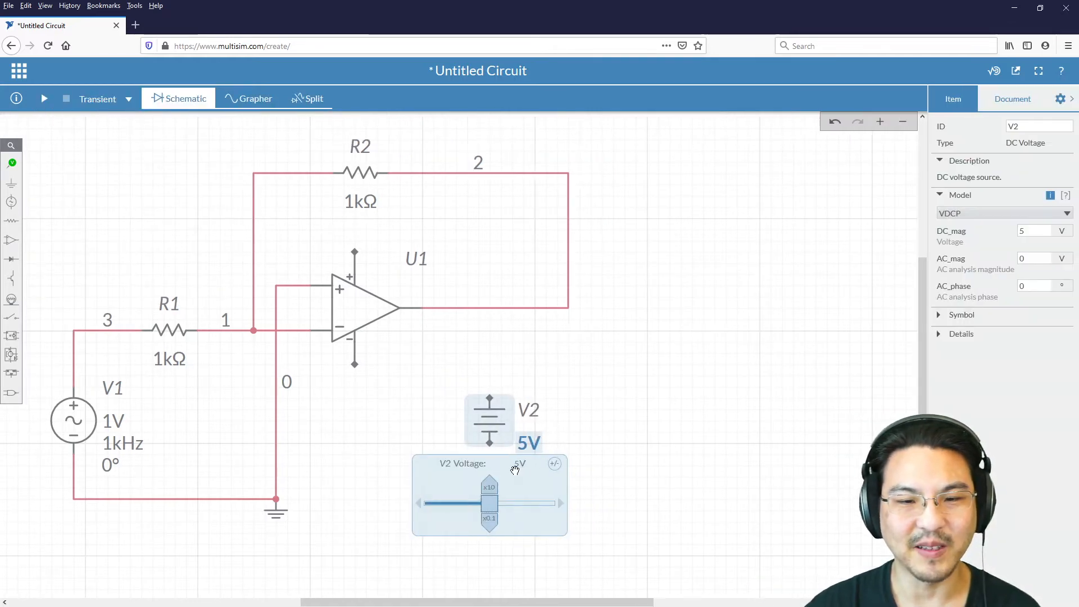
double_click(513, 464)
text(20)
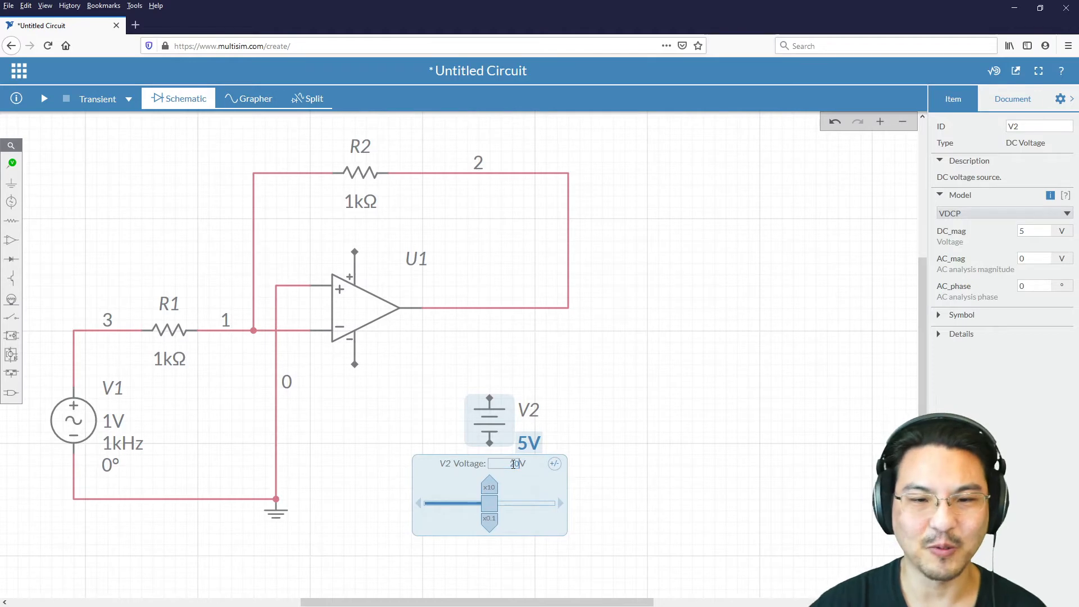
click(775, 363)
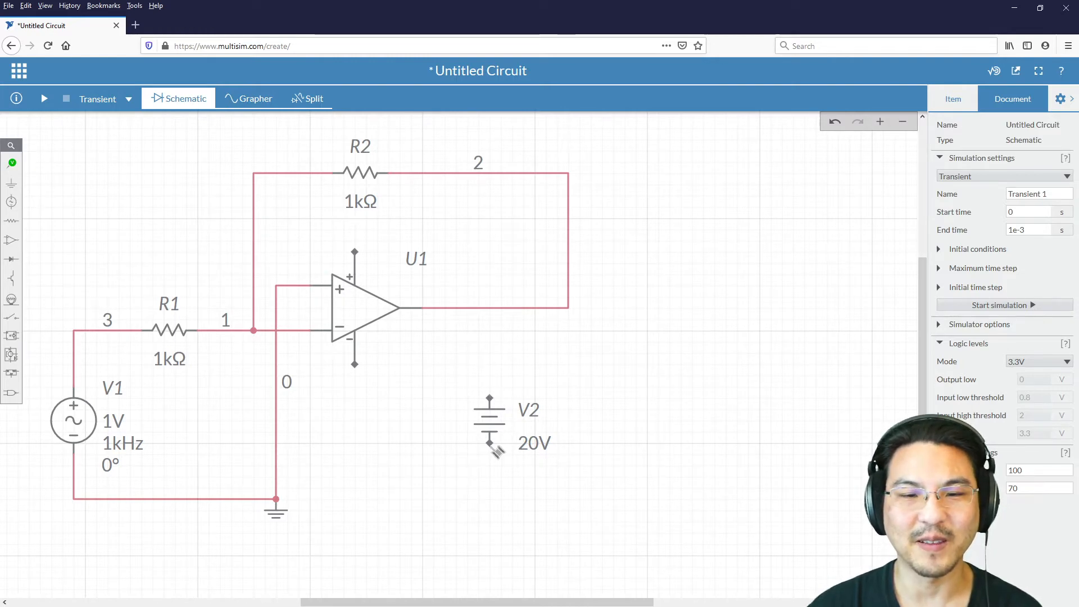
Step: Wire the DC source's negative terminal to the ground node and its positive terminal to the op-amp's positive supply pin
mouse_move(497, 449)
mouse_down()
mouse_move(484, 497)
mouse_move(276, 500)
mouse_up()
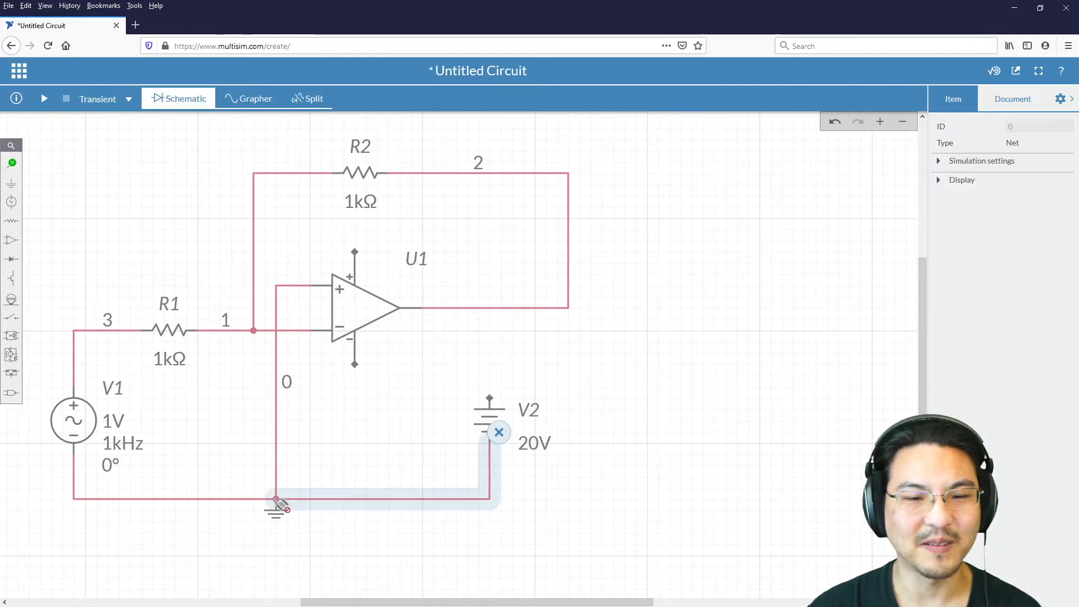
click(447, 419)
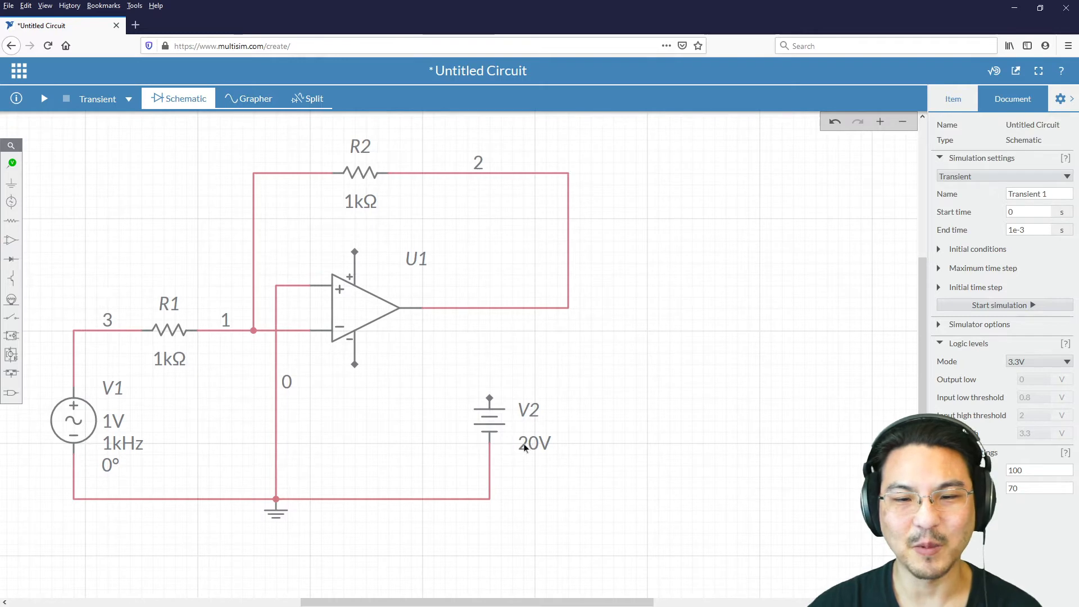
click(489, 396)
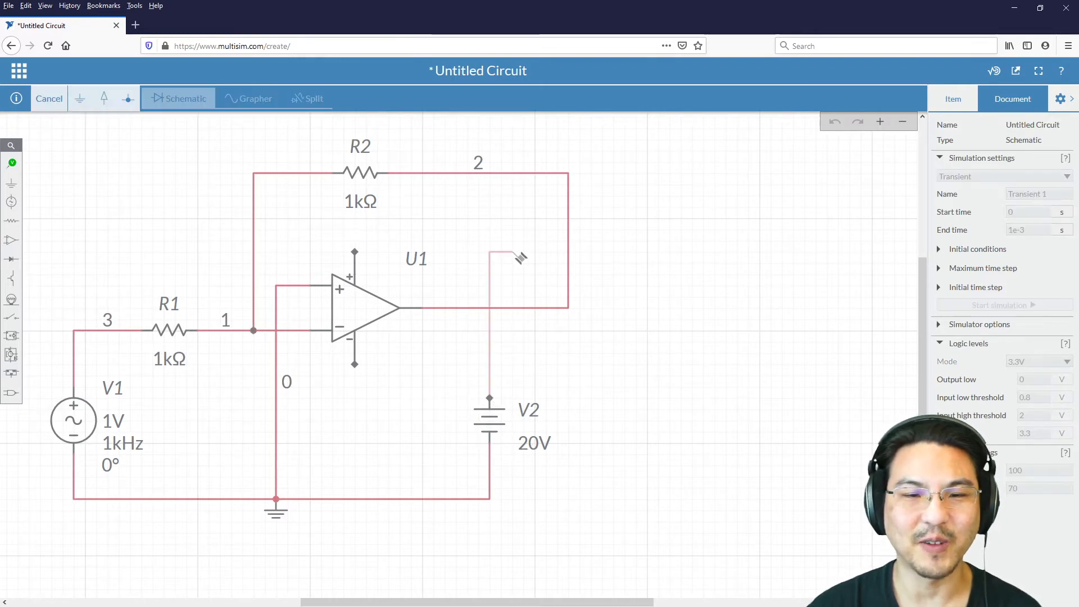
click(354, 251)
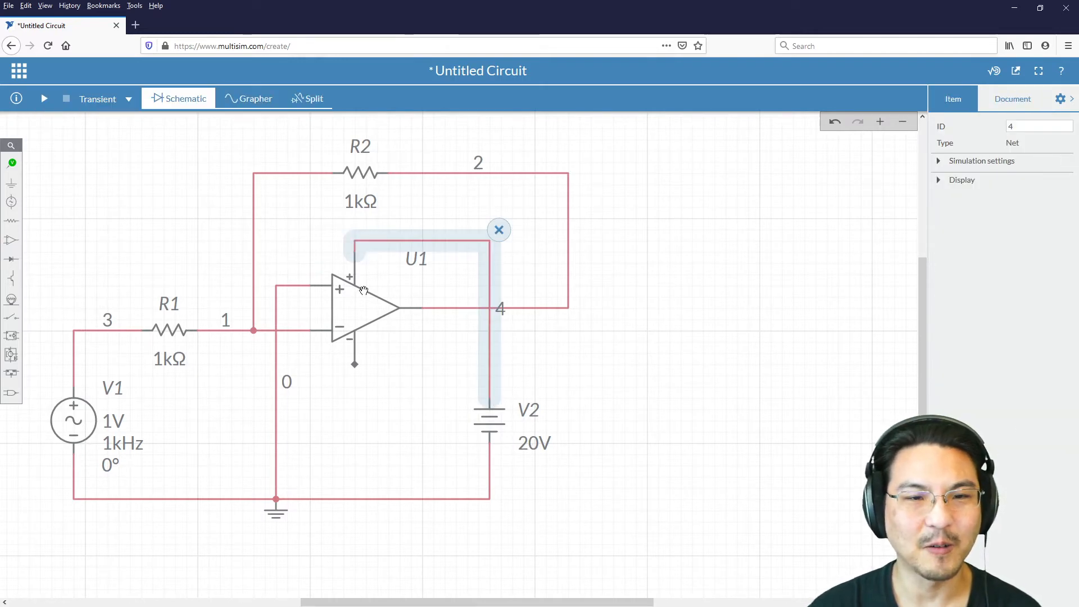
click(381, 377)
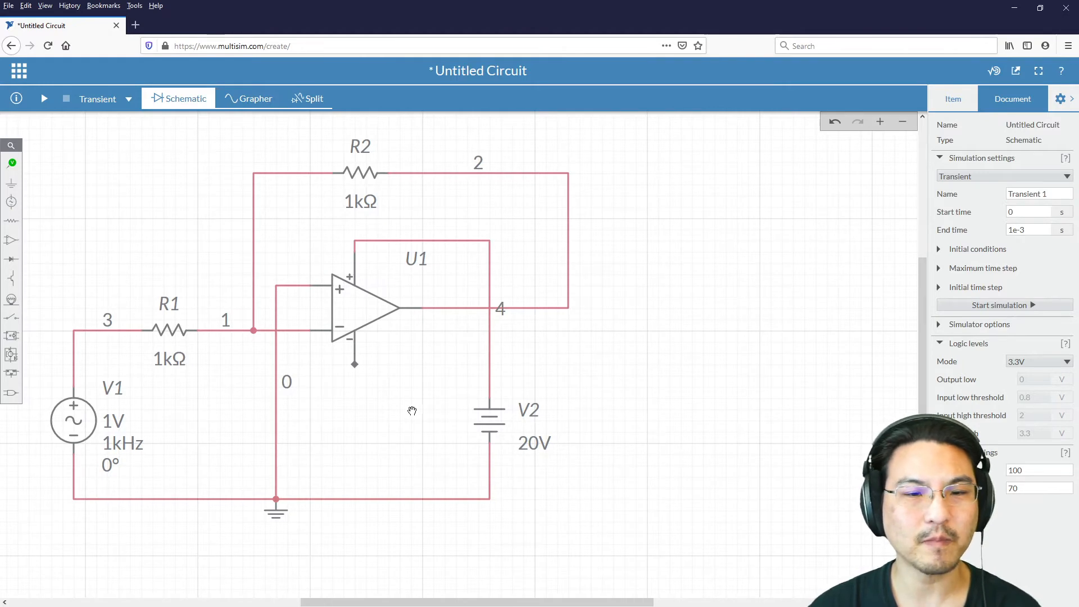
Step: Duplicate the 20 V DC source V2 and place the copy to its left, below the op-amp
click(493, 422)
click(521, 452)
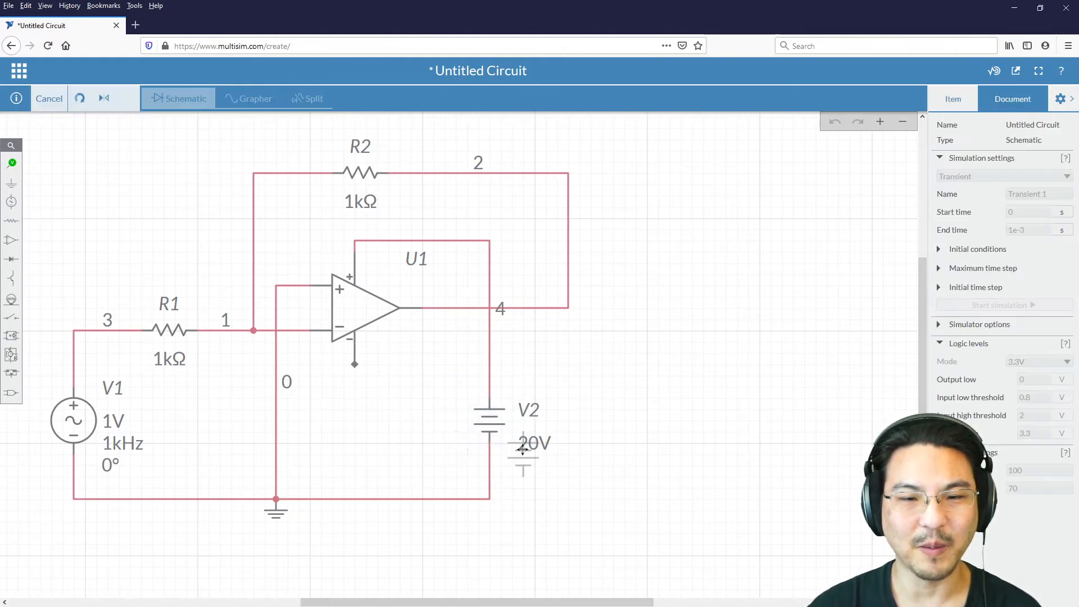
click(394, 407)
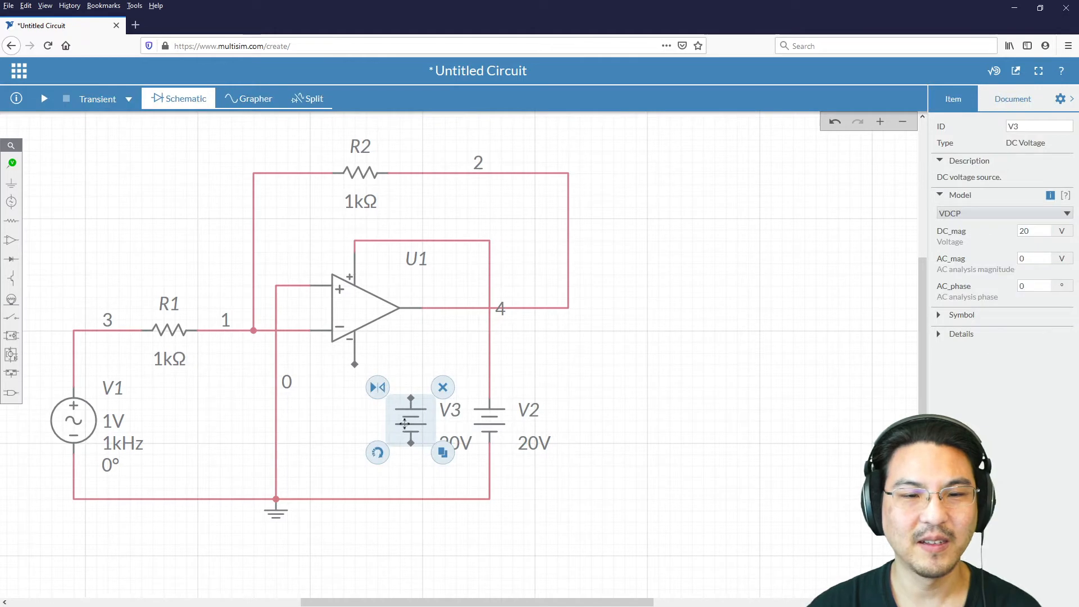
Step: Rotate the copied DC source V3 by 180 degrees and shift it slightly left, away from V2
click(379, 455)
click(379, 455)
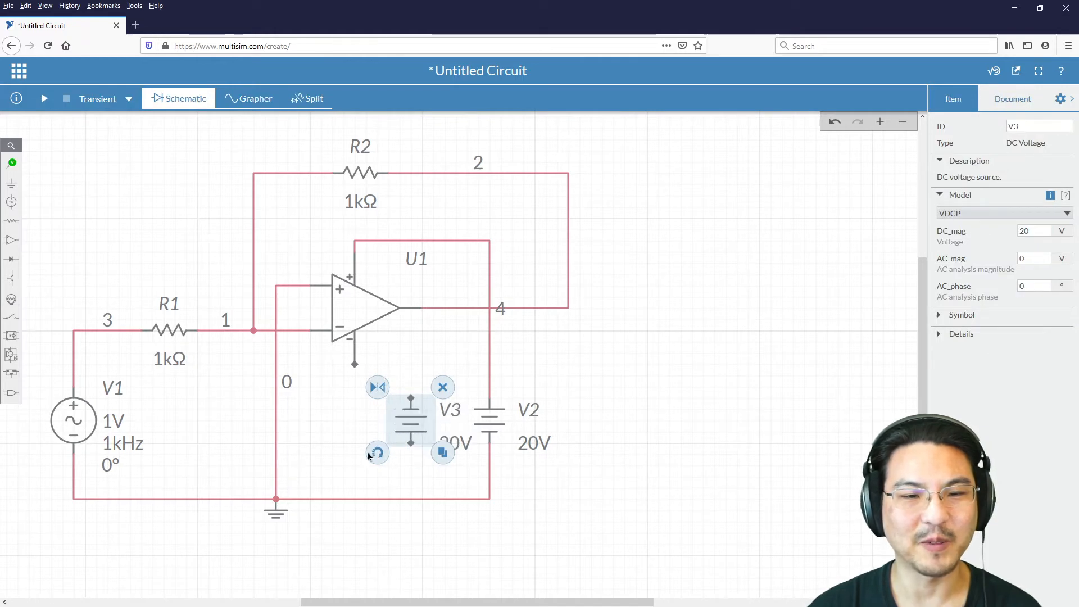
click(339, 430)
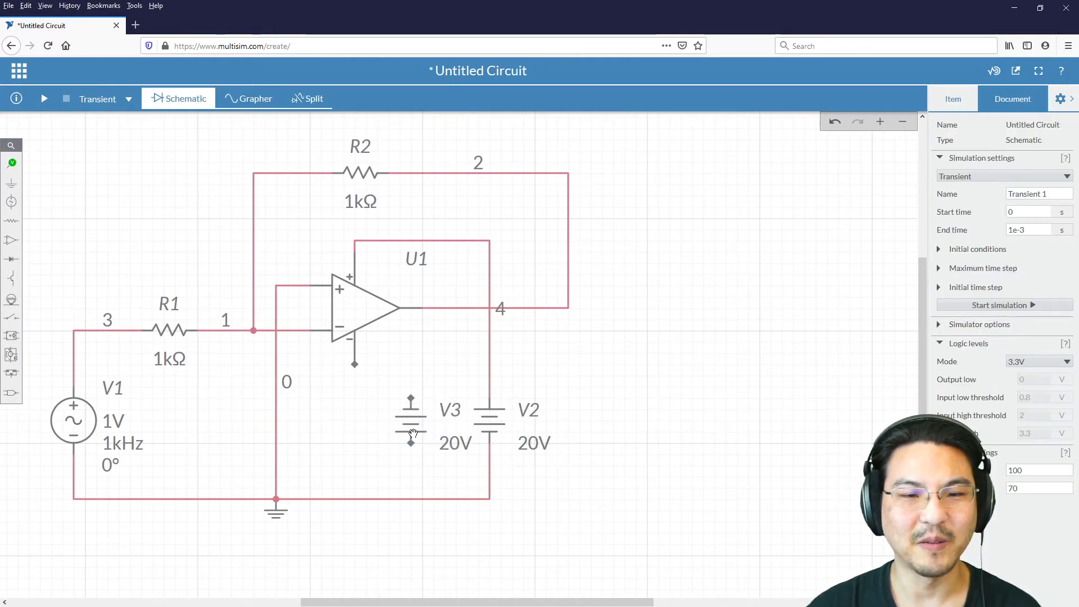
drag(406, 432, 396, 432)
click(336, 403)
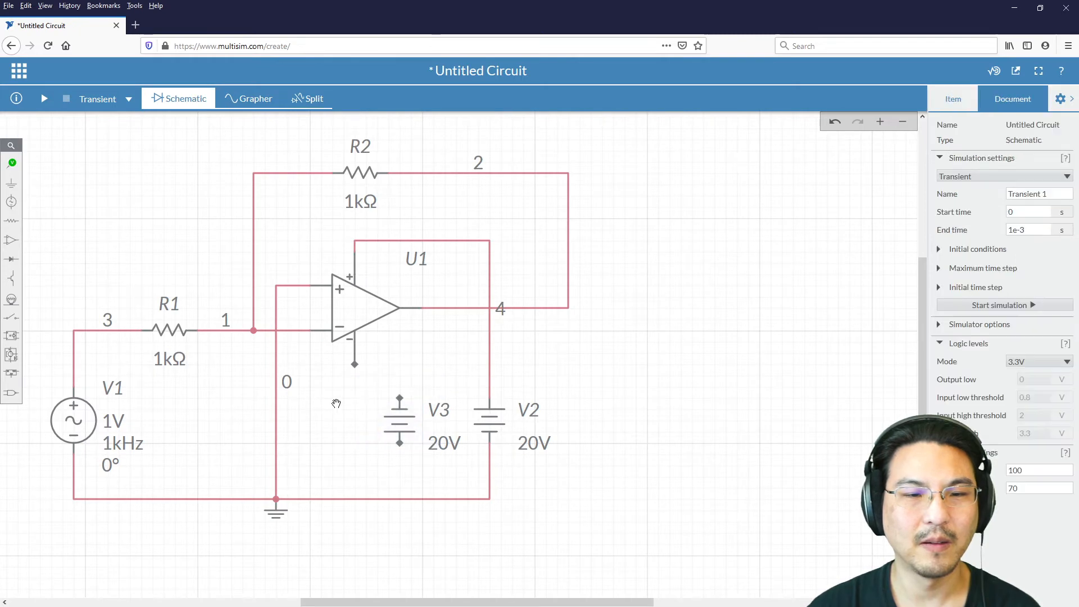
Step: Wire V3's lower terminal to the ground wire and its upper terminal to the op-amp's negative supply pin
click(400, 444)
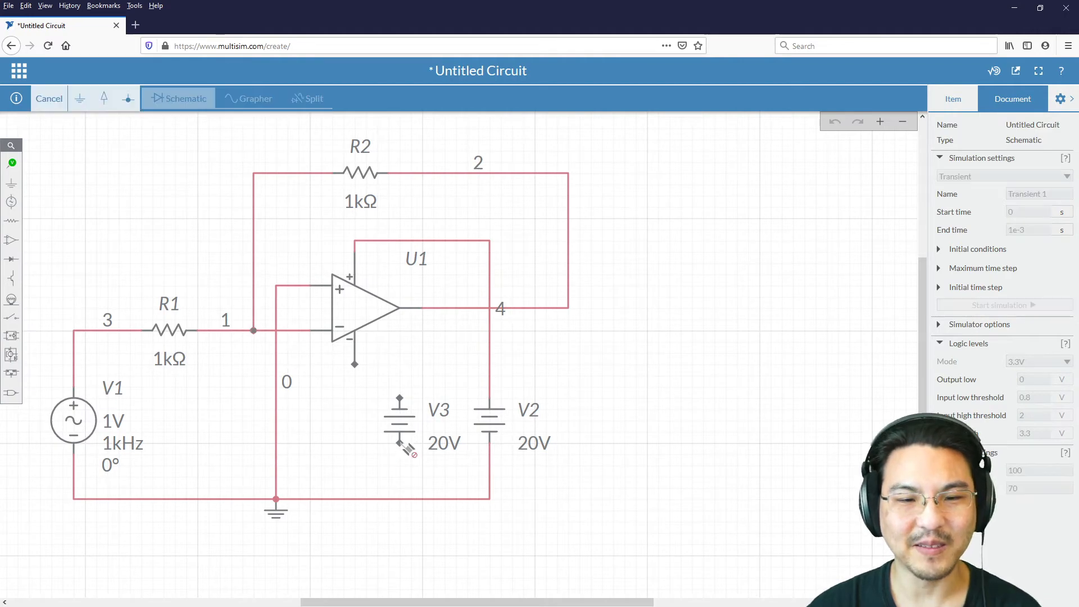
click(397, 499)
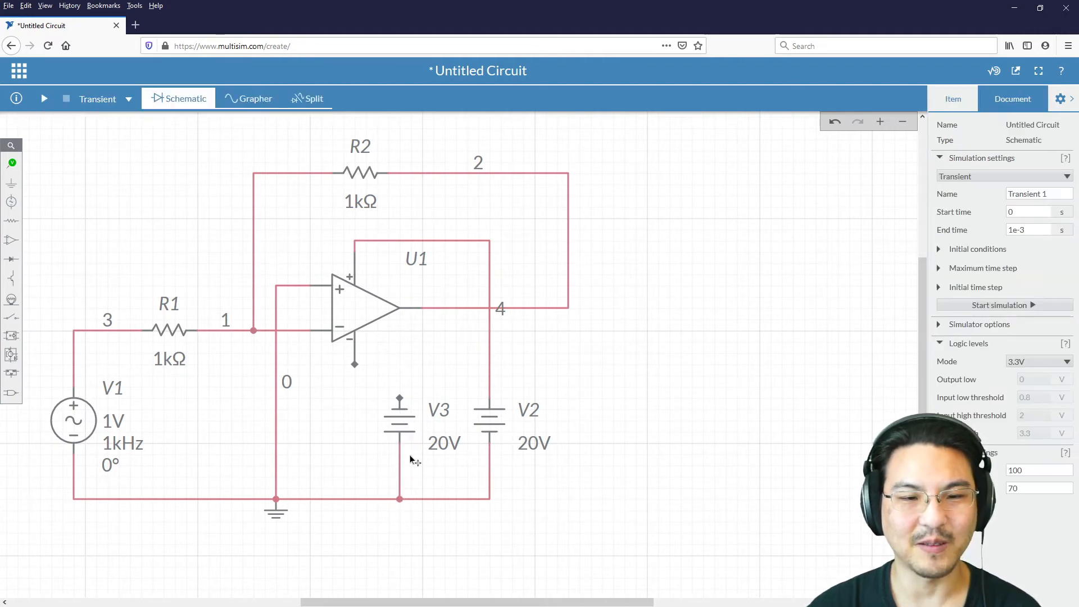
click(400, 398)
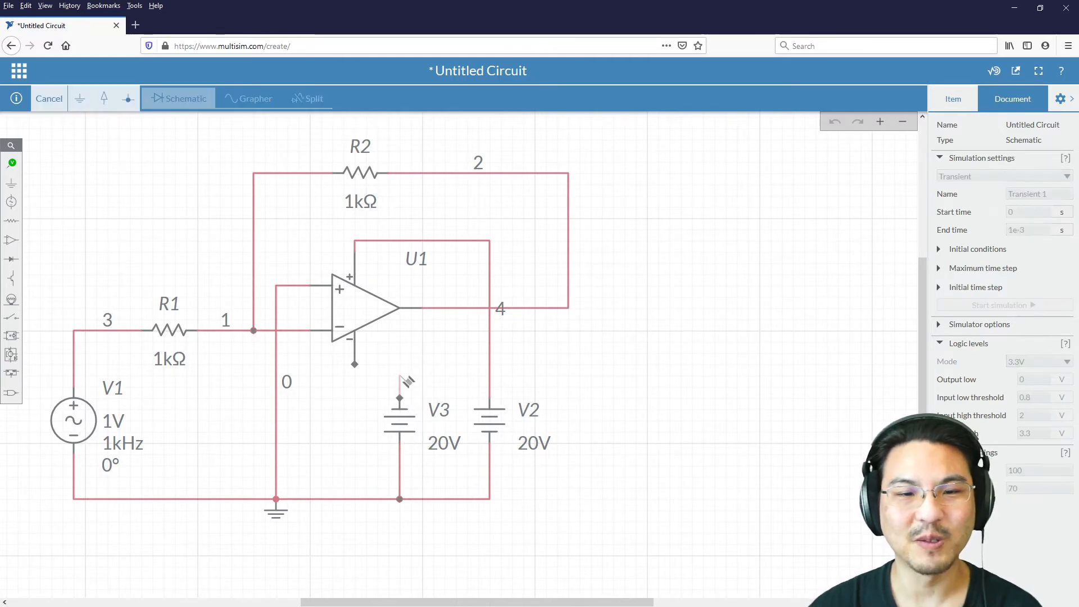
click(356, 365)
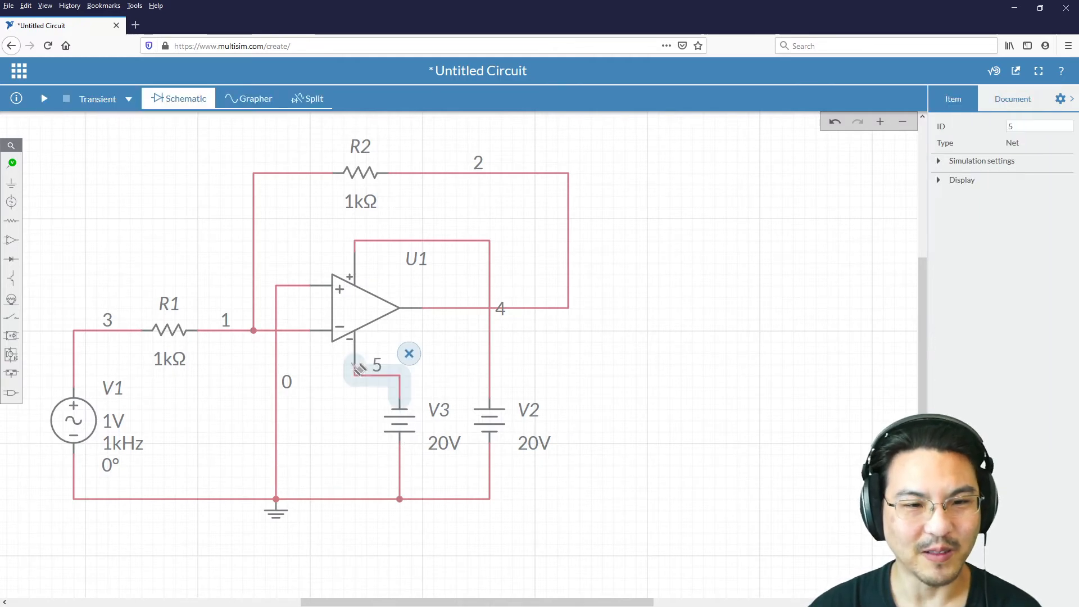
click(340, 421)
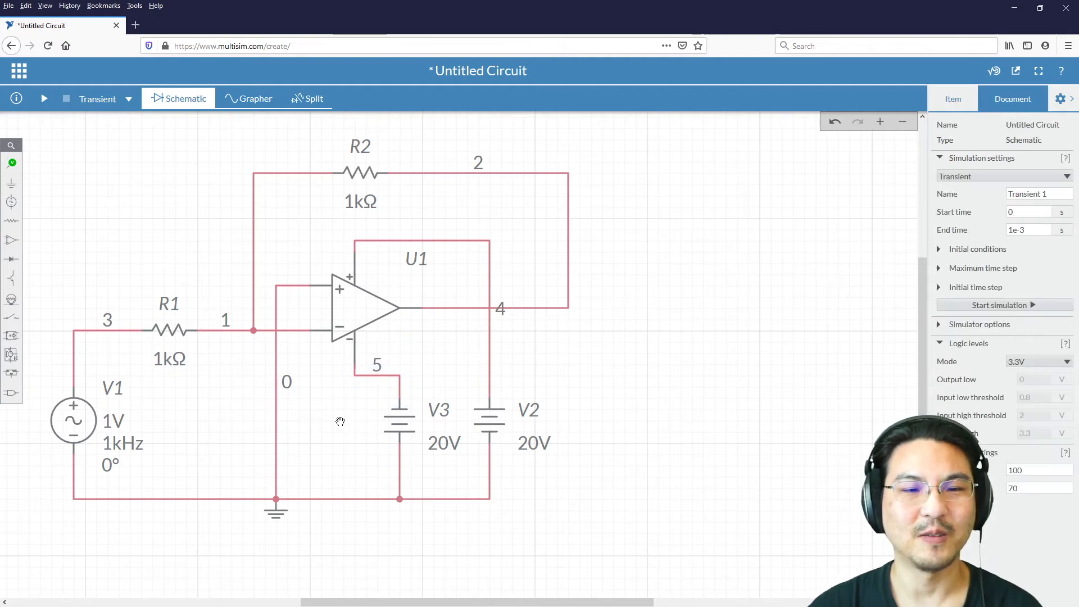
Step: Align V3 and its ground wire directly under the op-amp's negative supply pin, and shift V2 slightly left
drag(399, 426, 347, 427)
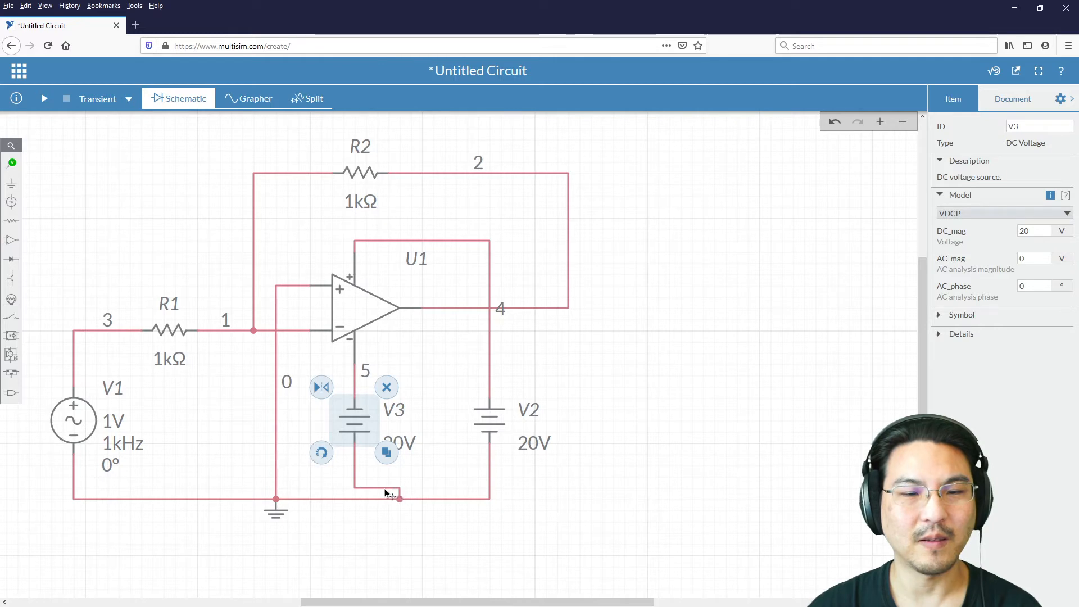
drag(384, 488, 350, 474)
click(387, 560)
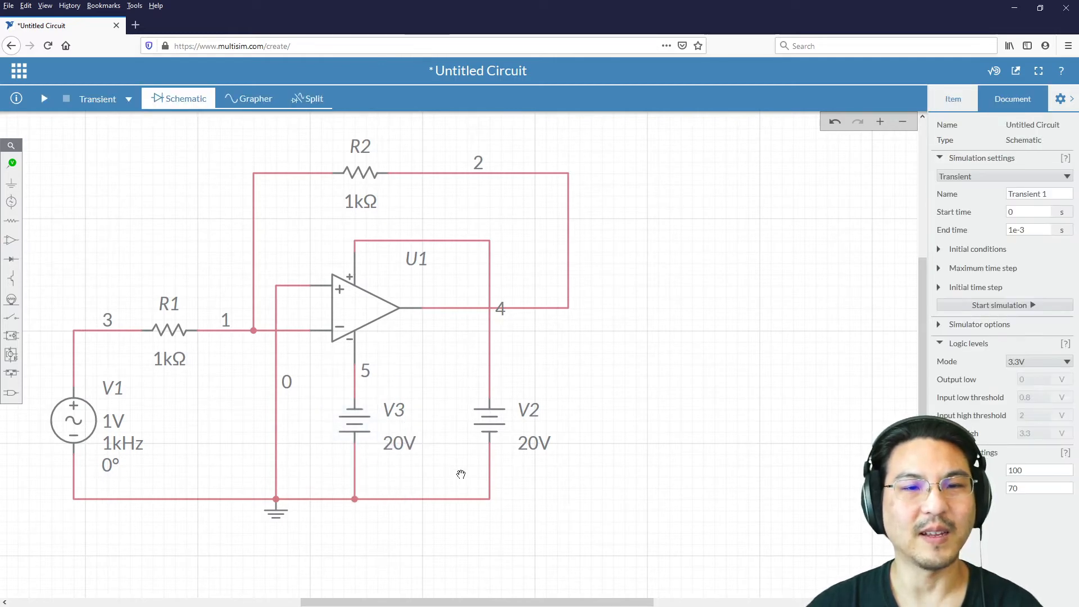
drag(486, 419, 460, 417)
click(579, 406)
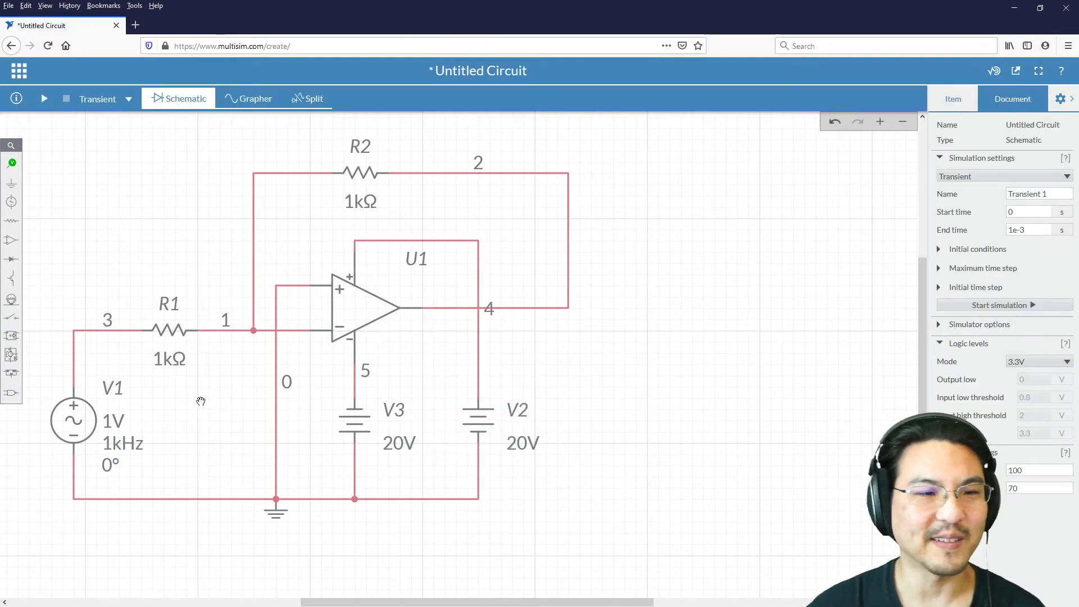
Step: Place a voltage probe on the wire between source V1 and resistor R1, and select V1 to show its properties
click(13, 163)
click(55, 187)
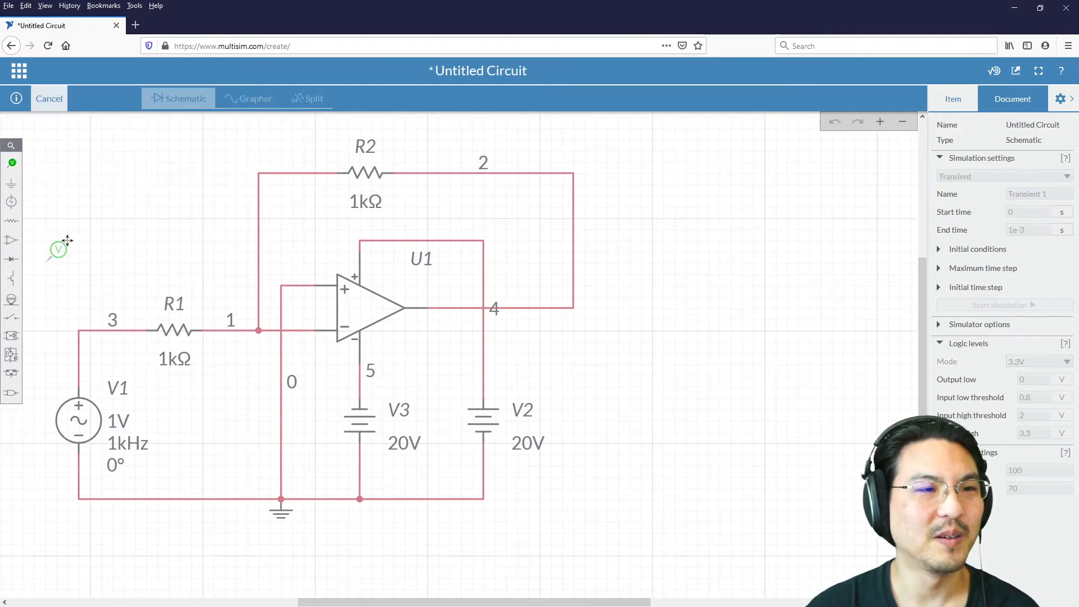
click(99, 309)
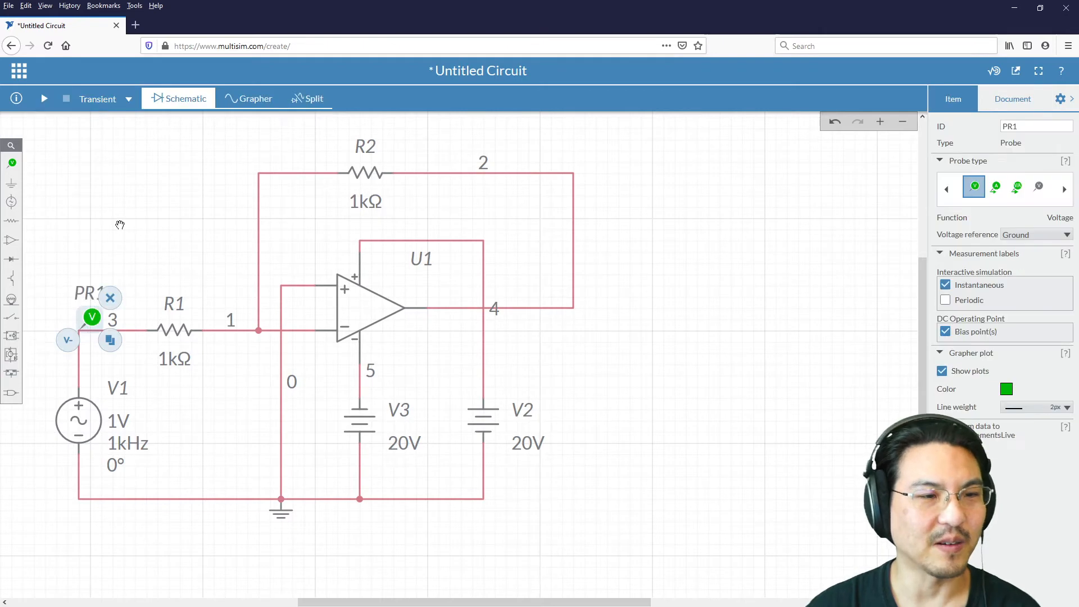
click(120, 225)
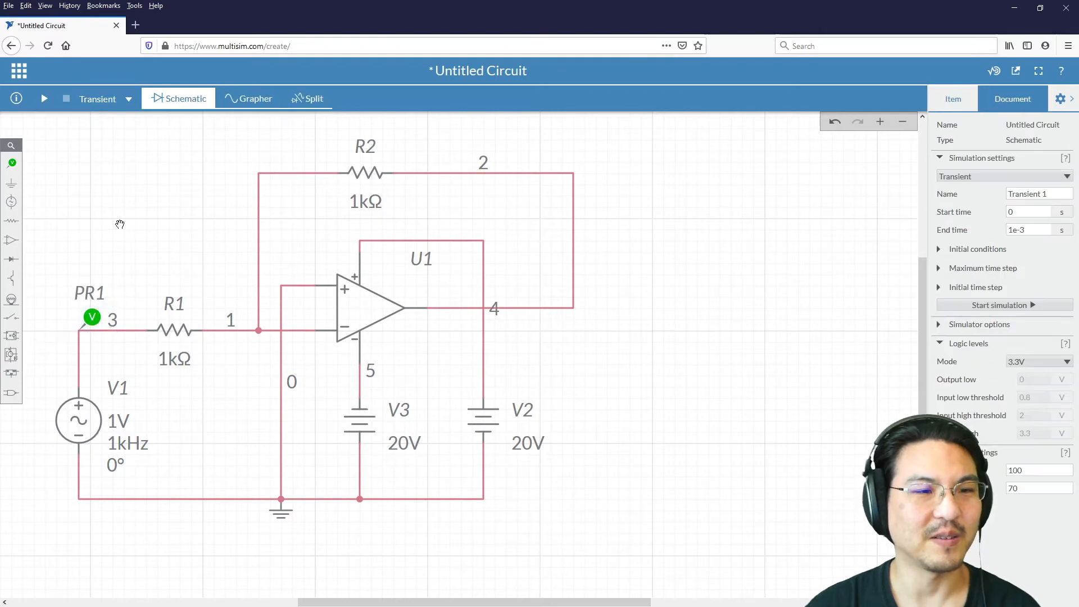
click(87, 419)
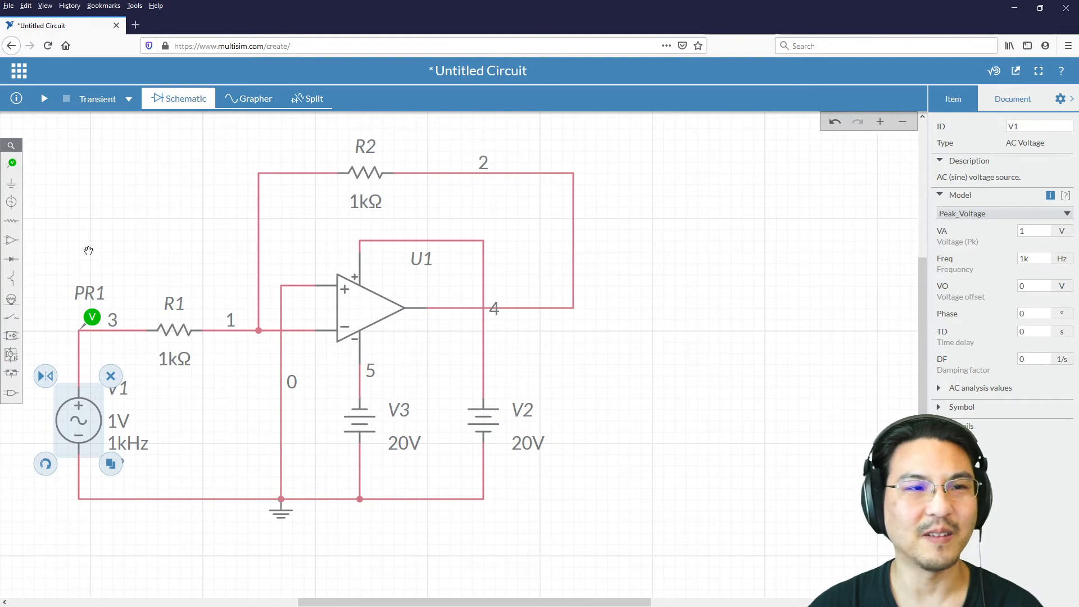
Step: Switch the simulation type to Interactive and back to Transient, and deselect source V1
click(128, 101)
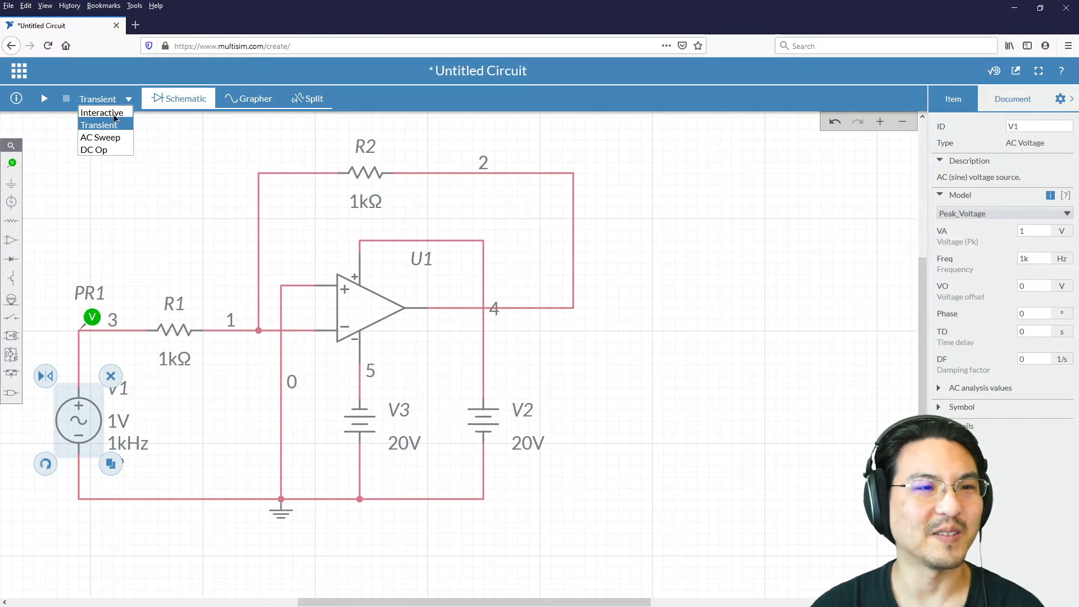
click(112, 113)
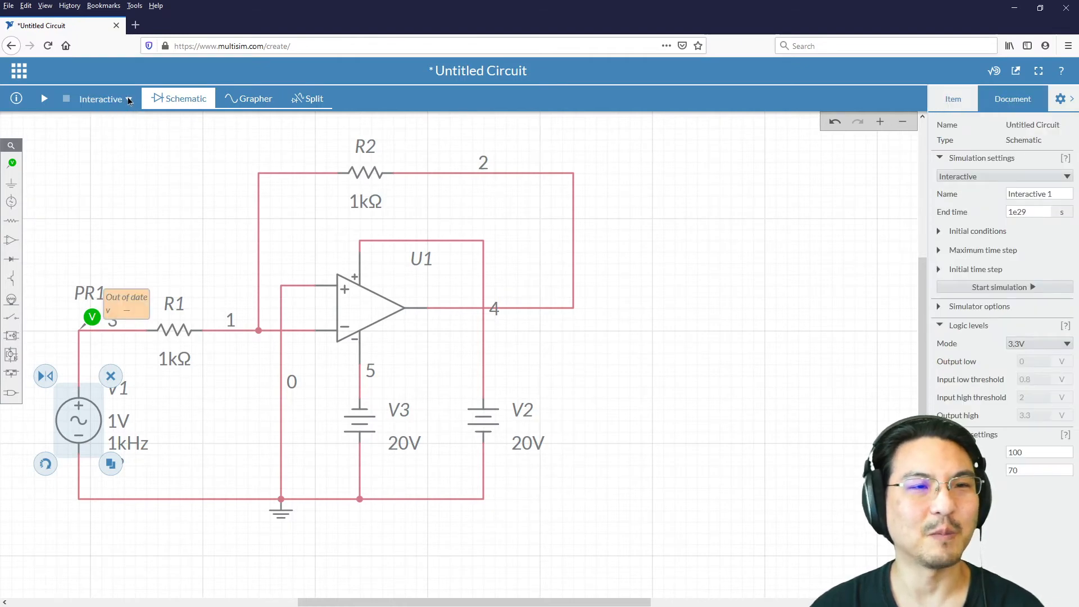
click(129, 101)
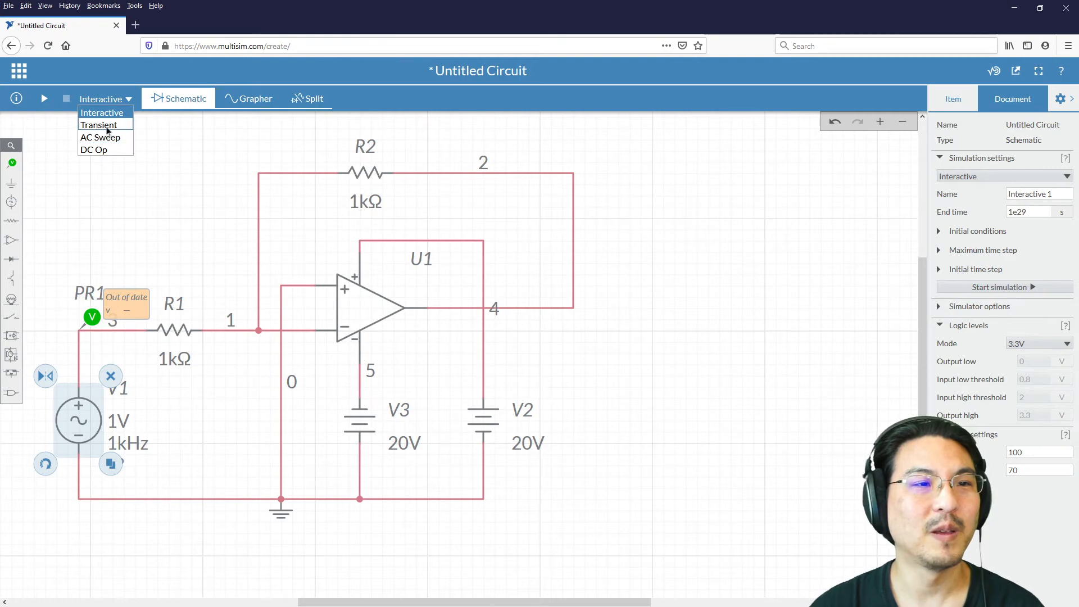
click(106, 126)
click(124, 150)
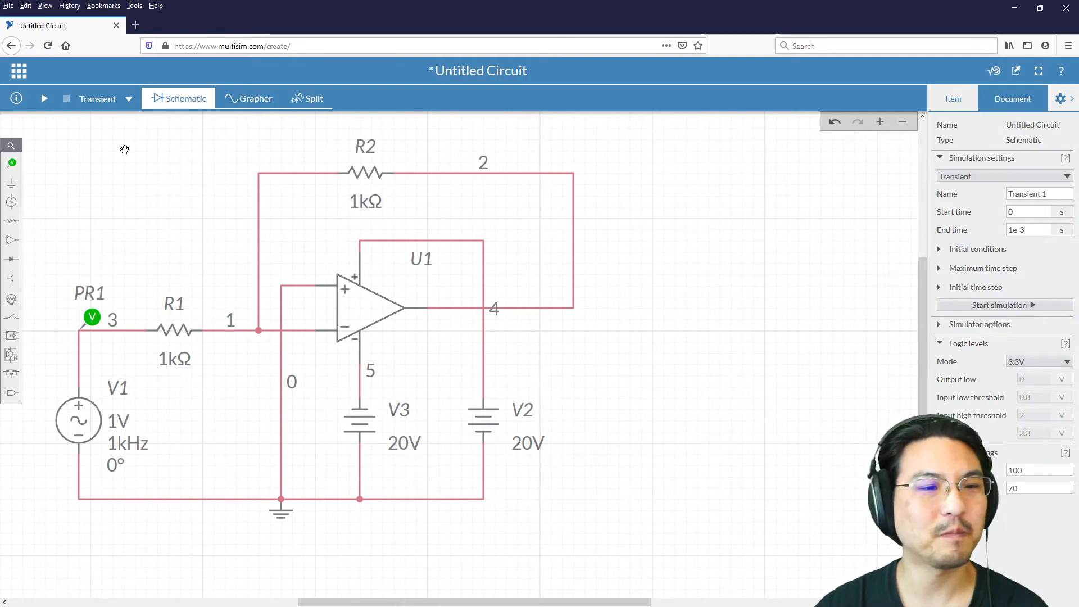
Step: Examine the peak voltage and voltage offset settings of AC source V1
click(79, 420)
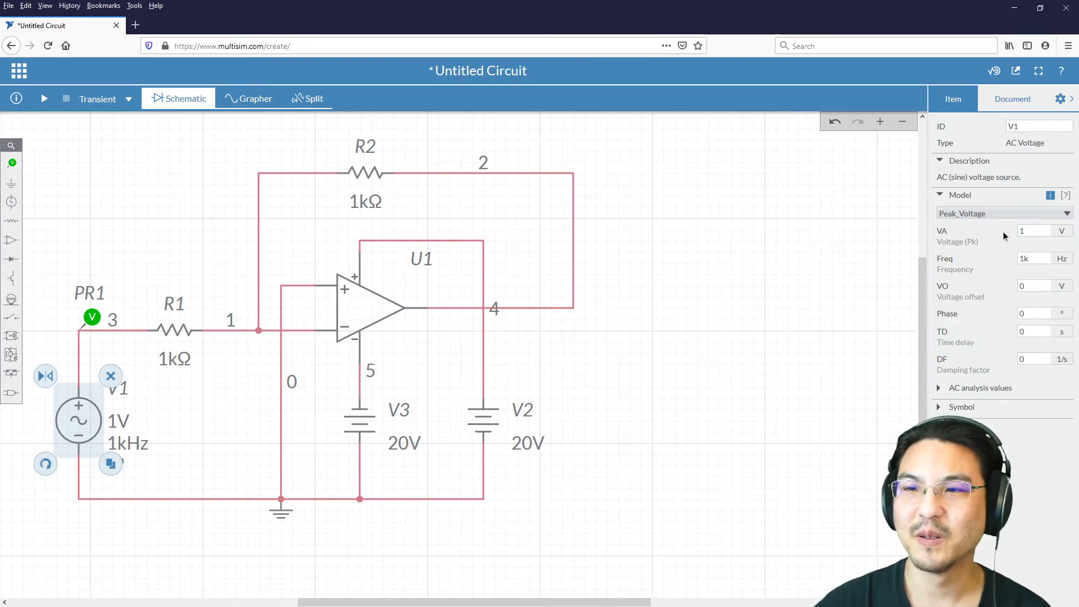
double_click(1029, 231)
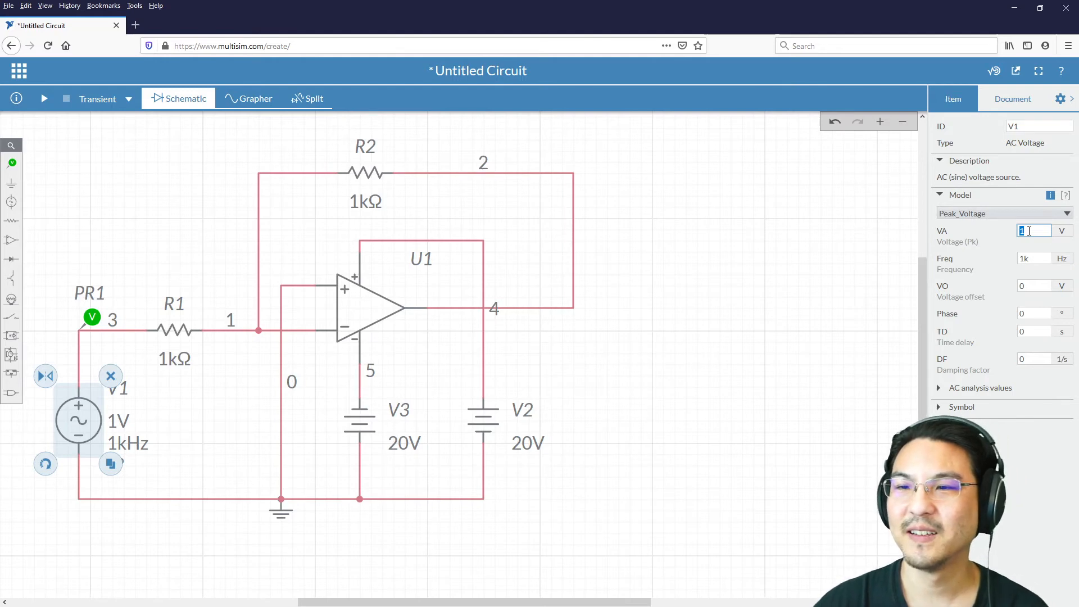
click(1040, 287)
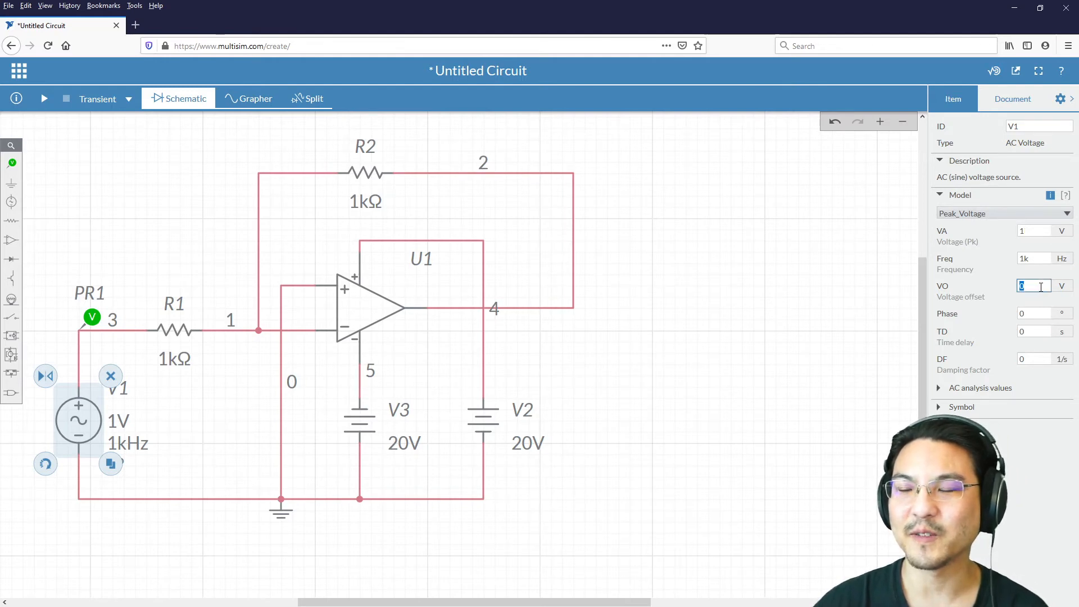
click(861, 286)
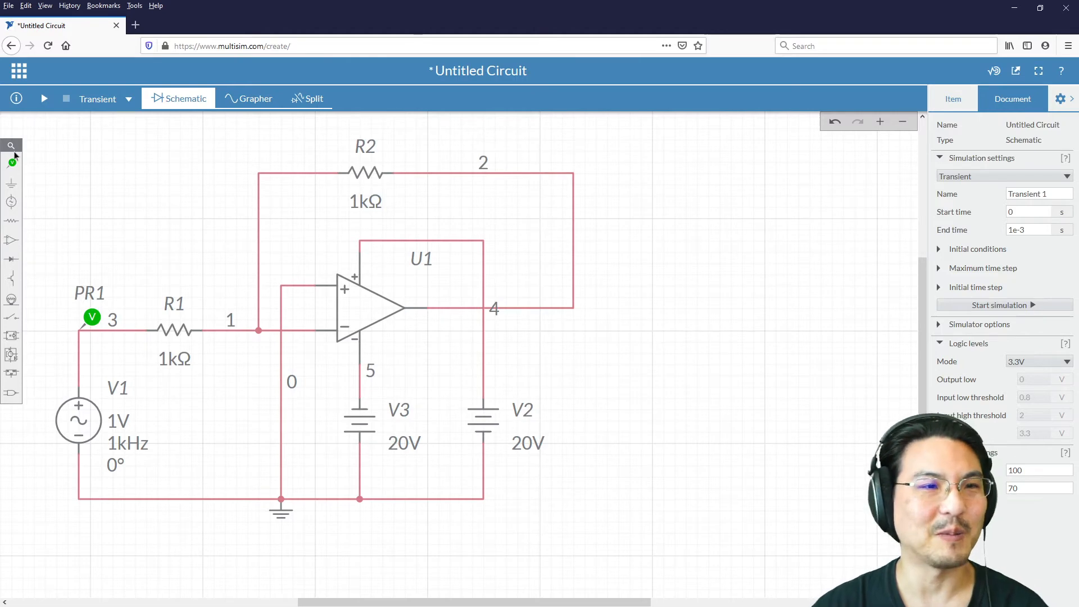
Step: Run the transient simulation and read the positive and negative peaks of the PR1 waveform
click(45, 100)
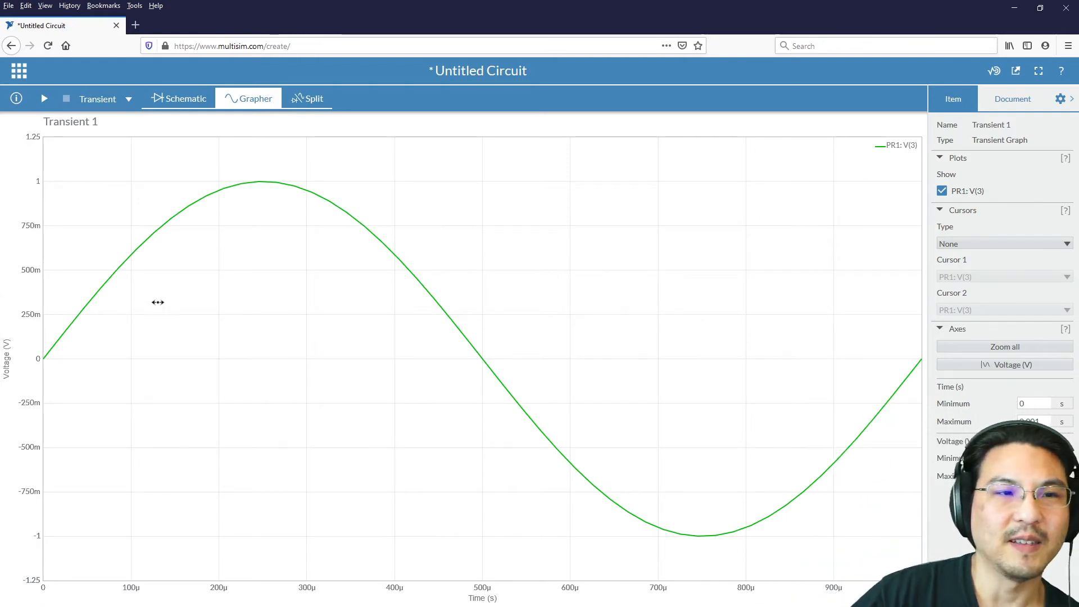
mouse_move(265, 184)
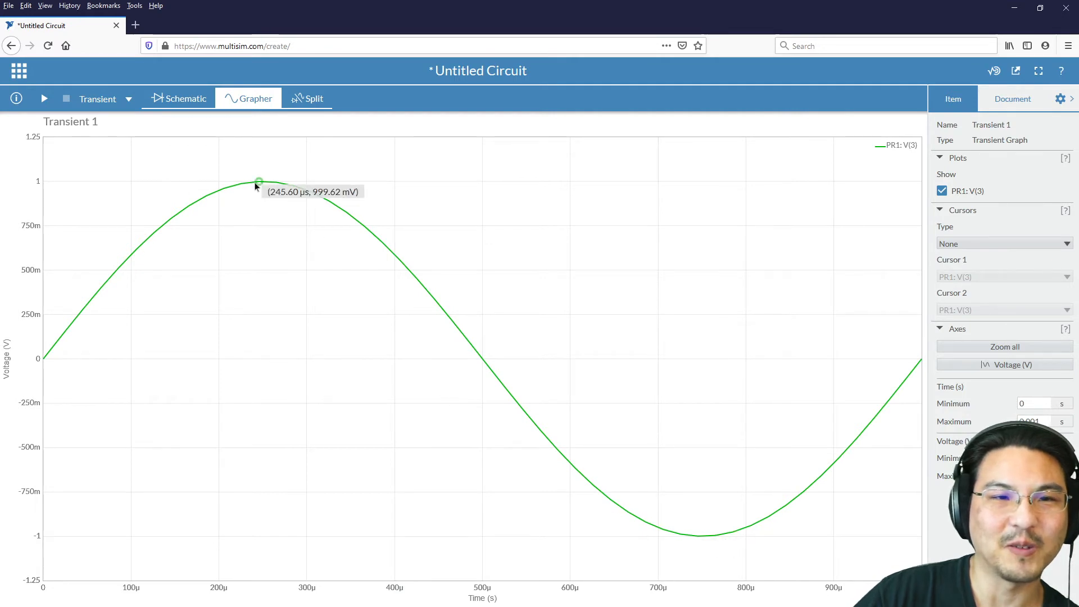
mouse_move(699, 537)
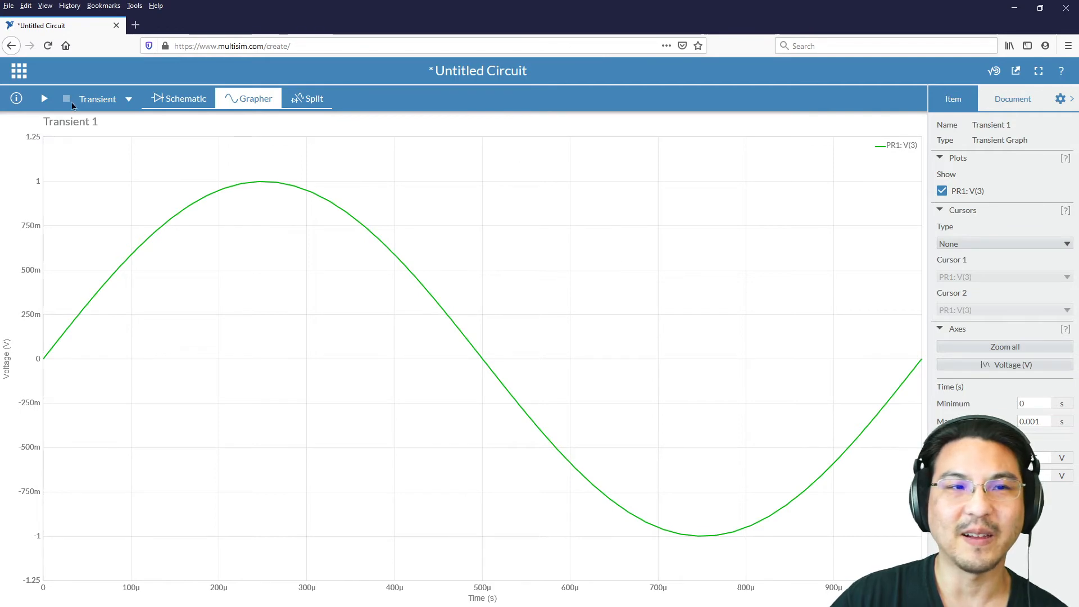
Step: Show the schematic and graph side by side, with source V1 and probe PR1 in view
click(298, 100)
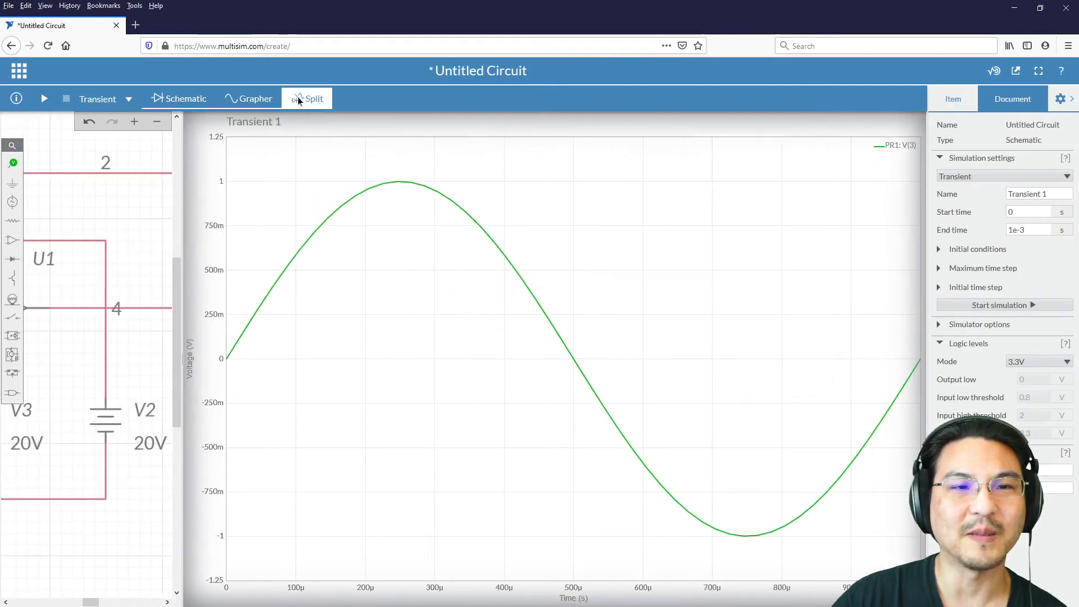
scroll(56, 548, up, 3)
drag(50, 541, 131, 540)
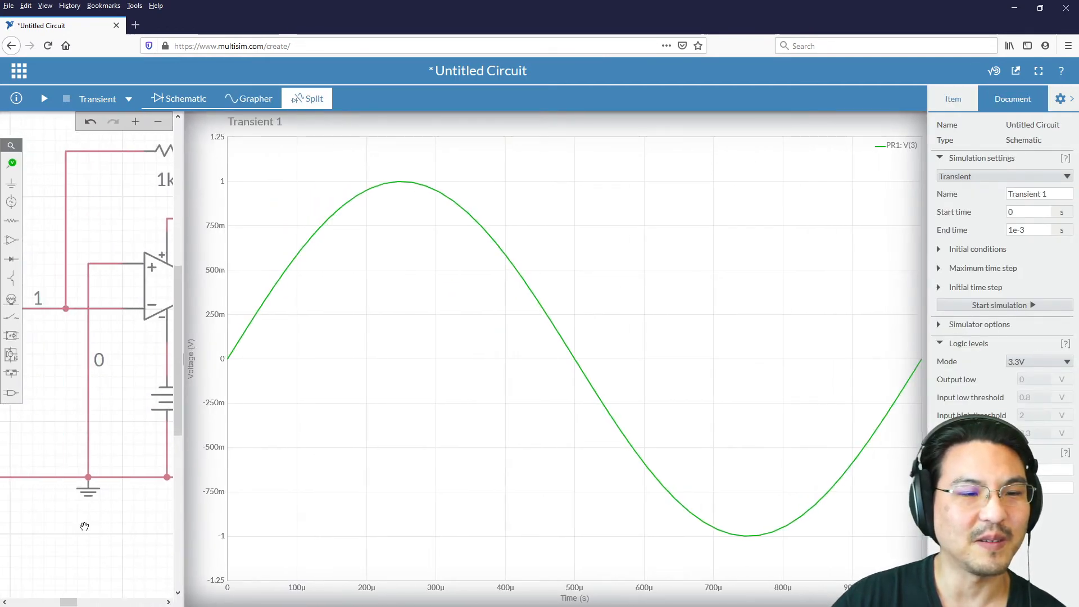
drag(28, 520, 83, 522)
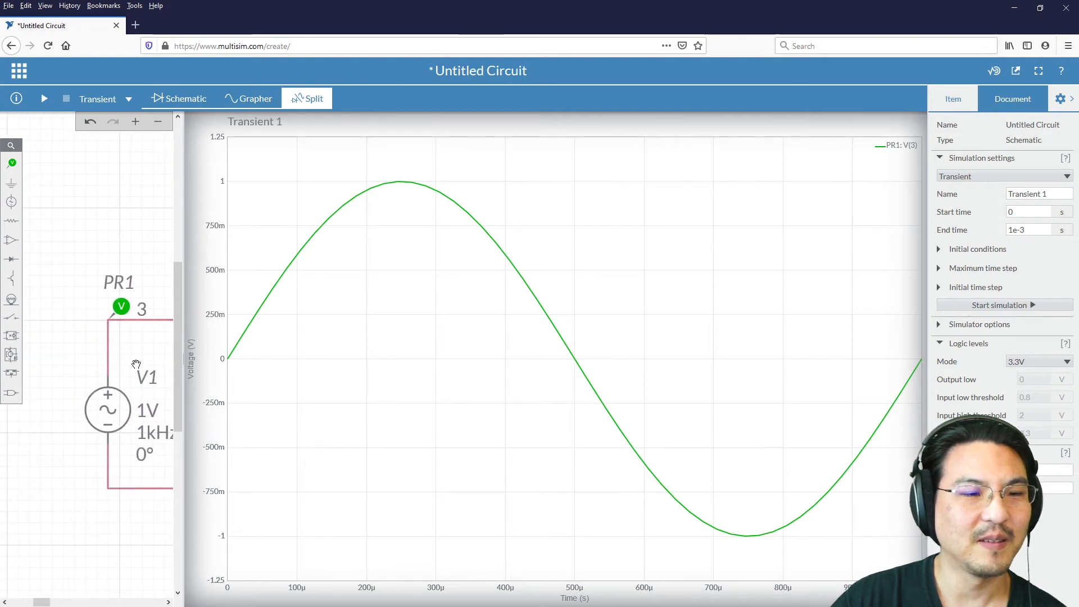
Step: Set V1's peak voltage to 3 V and rerun the transient simulation to check the waveform's peaks
click(107, 403)
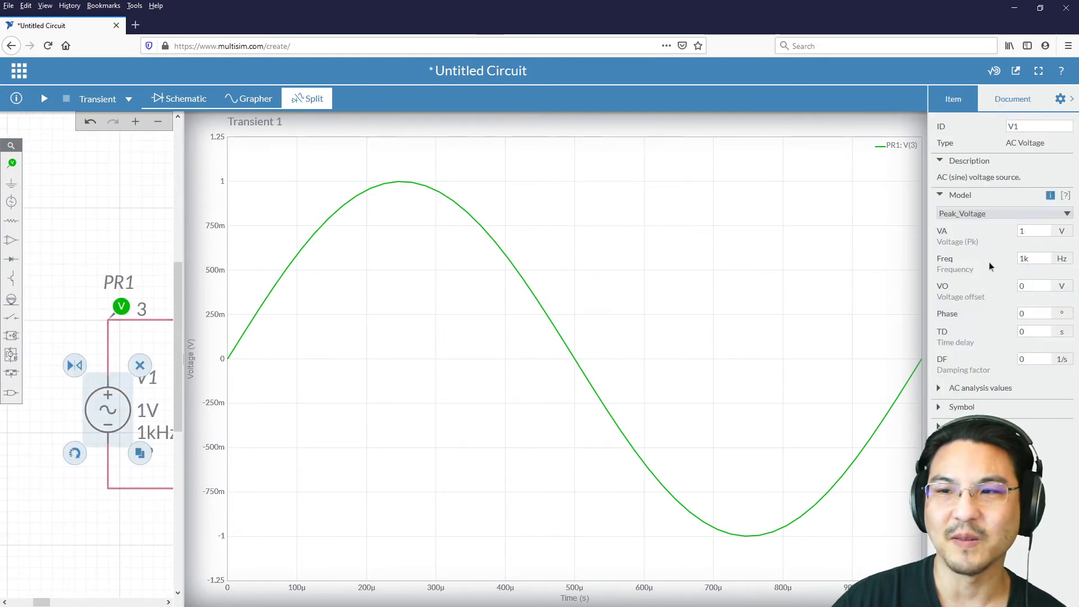
drag(1033, 231, 1004, 231)
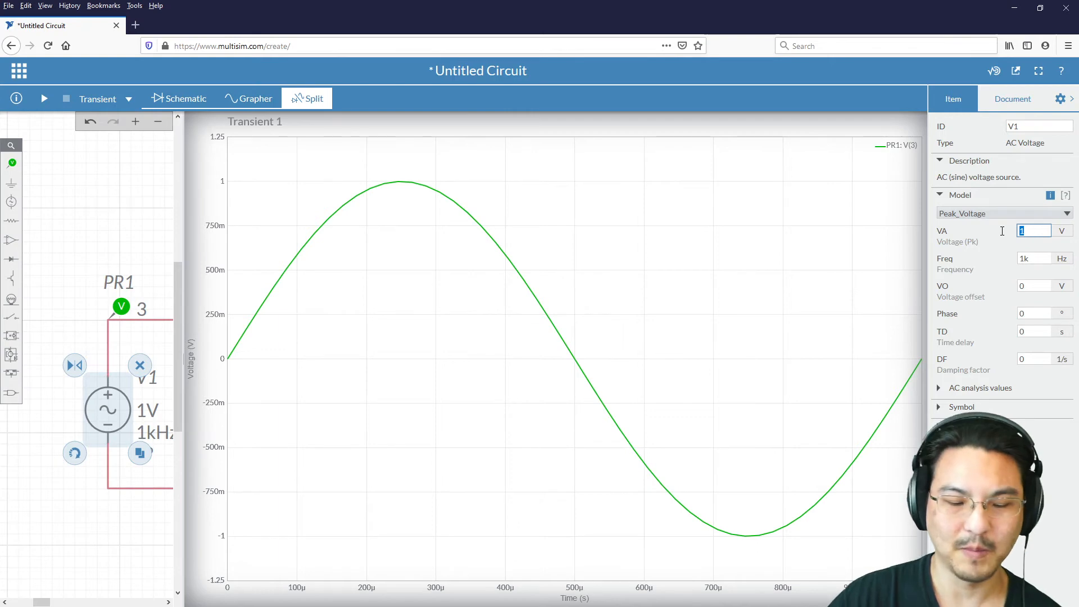
text(3)
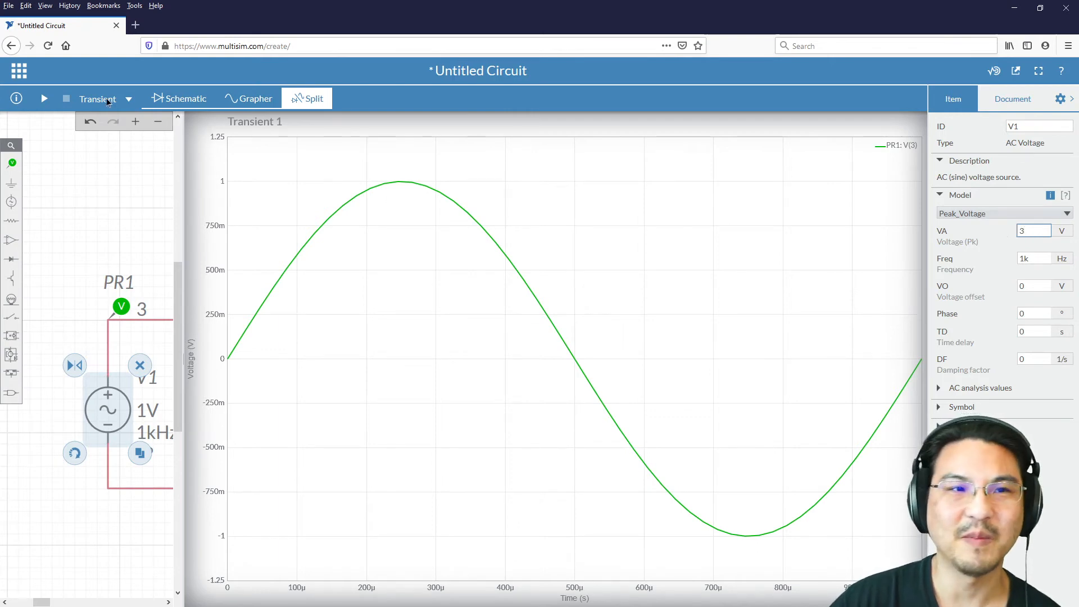
click(45, 100)
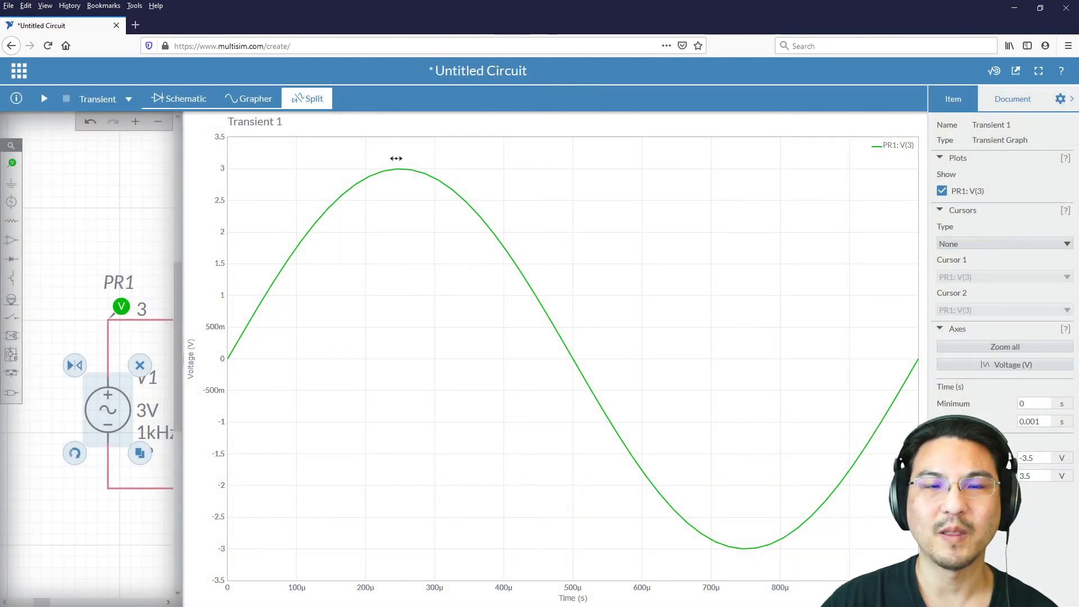
mouse_move(397, 168)
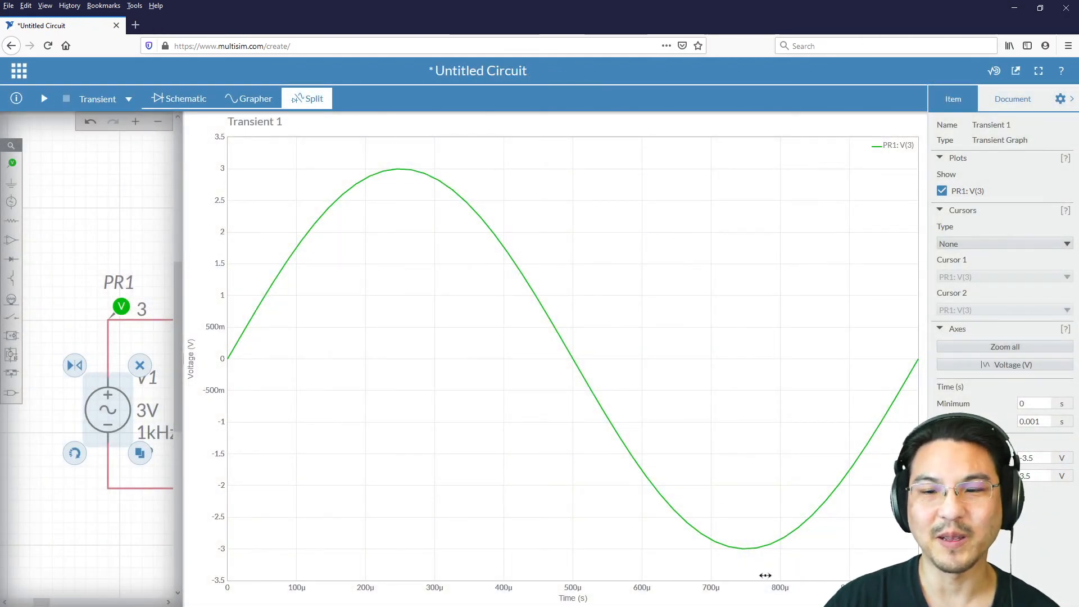
mouse_move(749, 553)
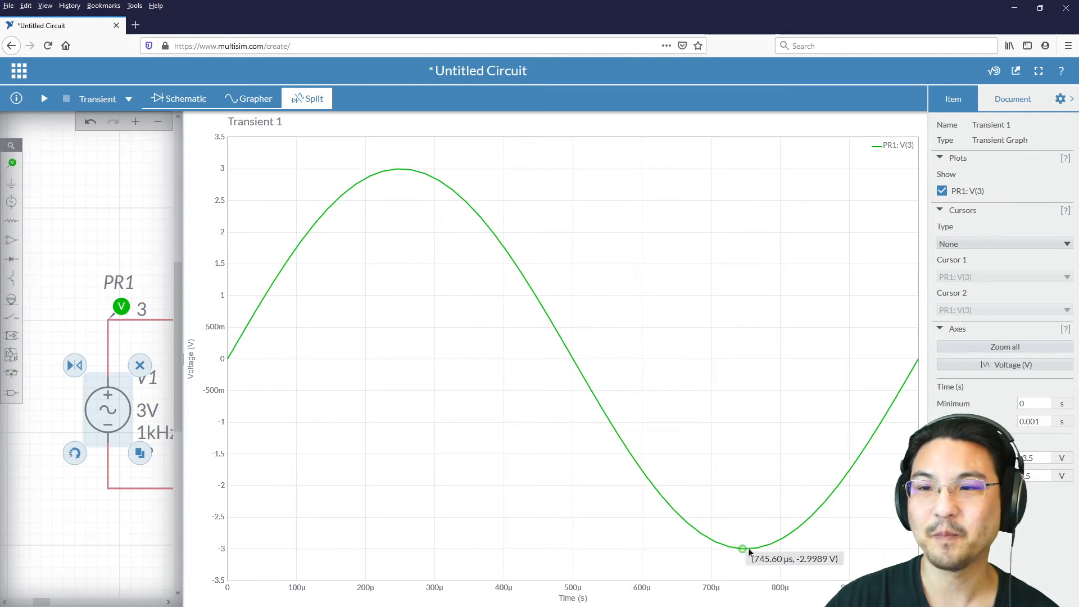
Step: Set V1's voltage offset to 1 V and rerun the transient simulation to check the shifted waveform
click(103, 402)
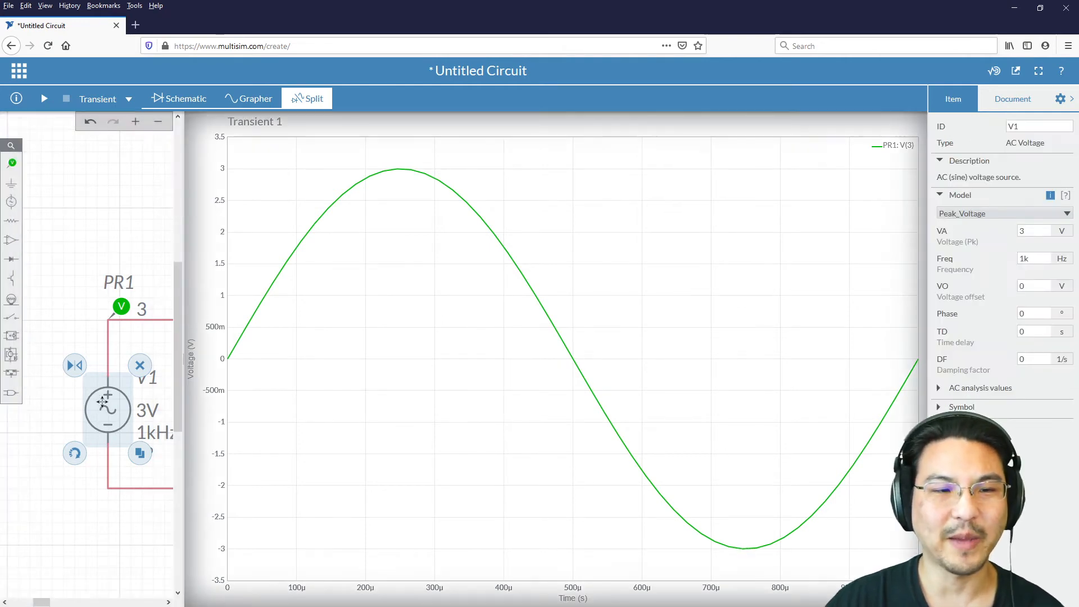
click(1032, 285)
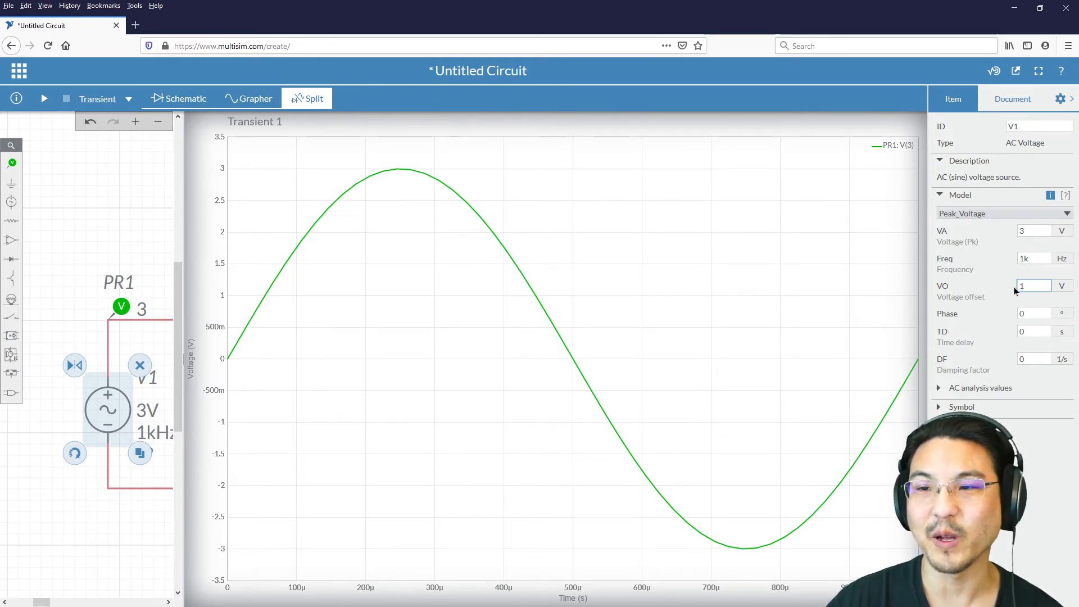
double_click(1039, 230)
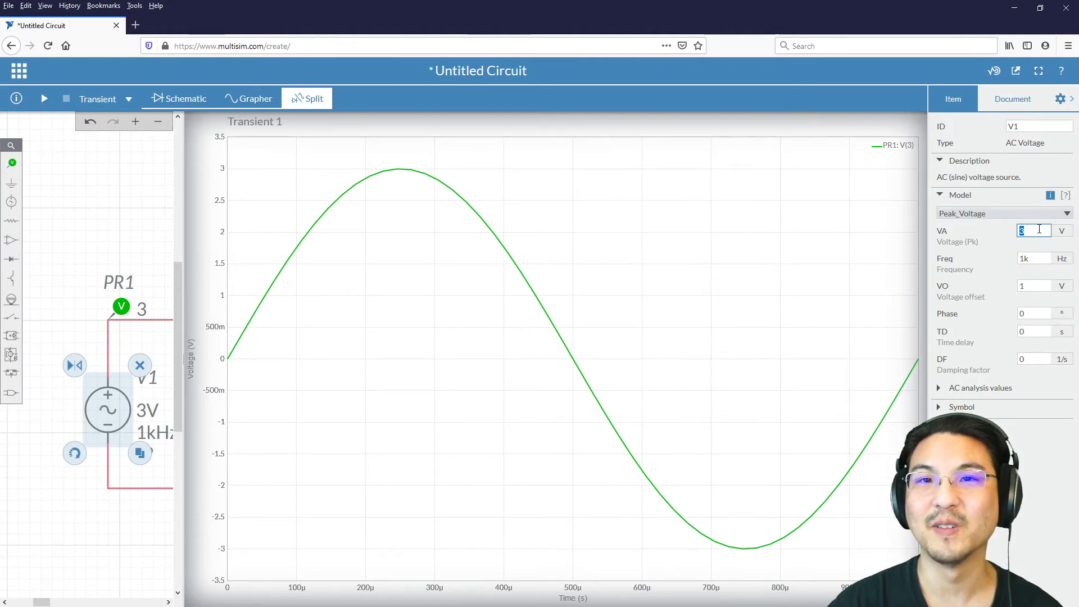
click(44, 100)
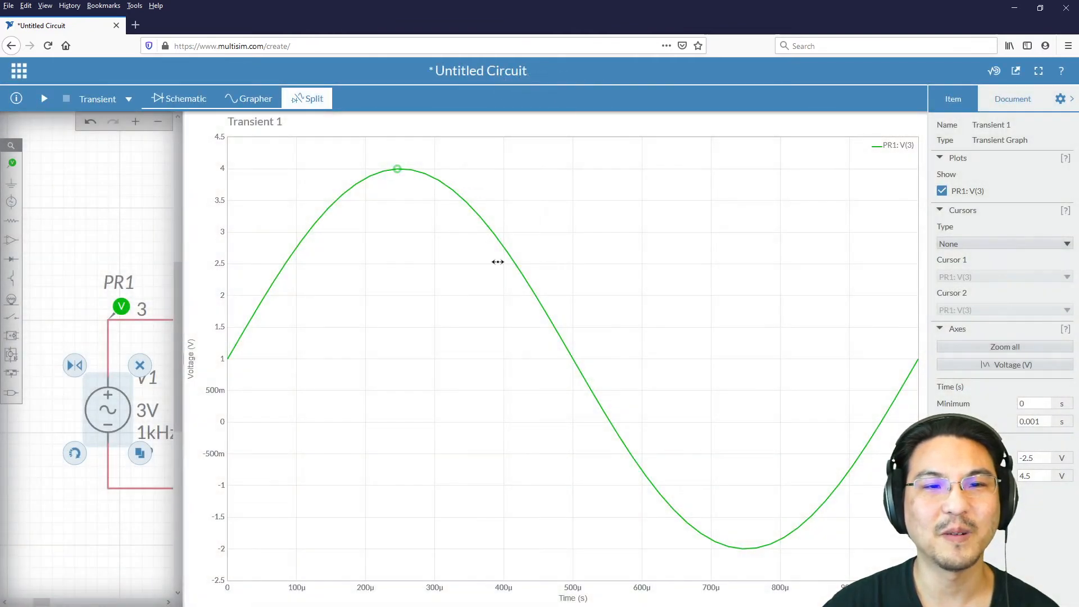
mouse_move(744, 555)
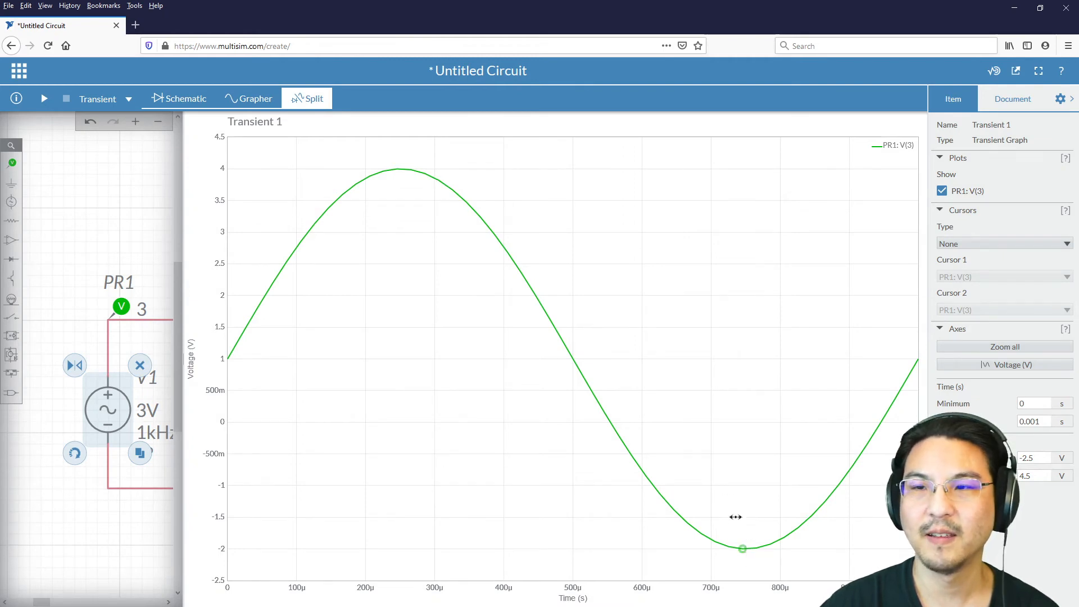
Step: Set V1's phase to 90° and rerun the transient simulation
click(116, 415)
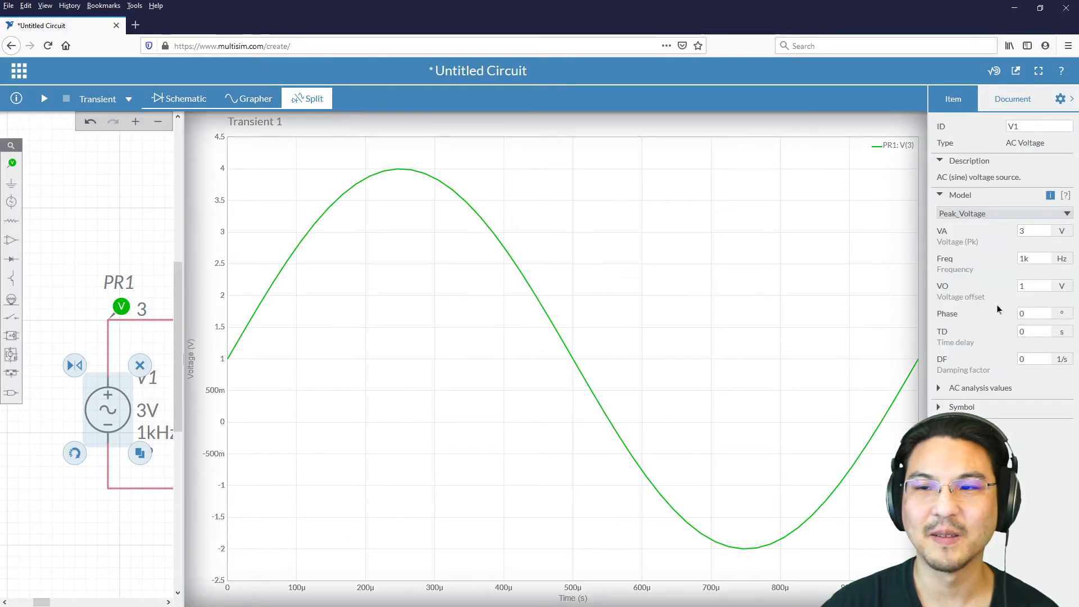
click(1042, 316)
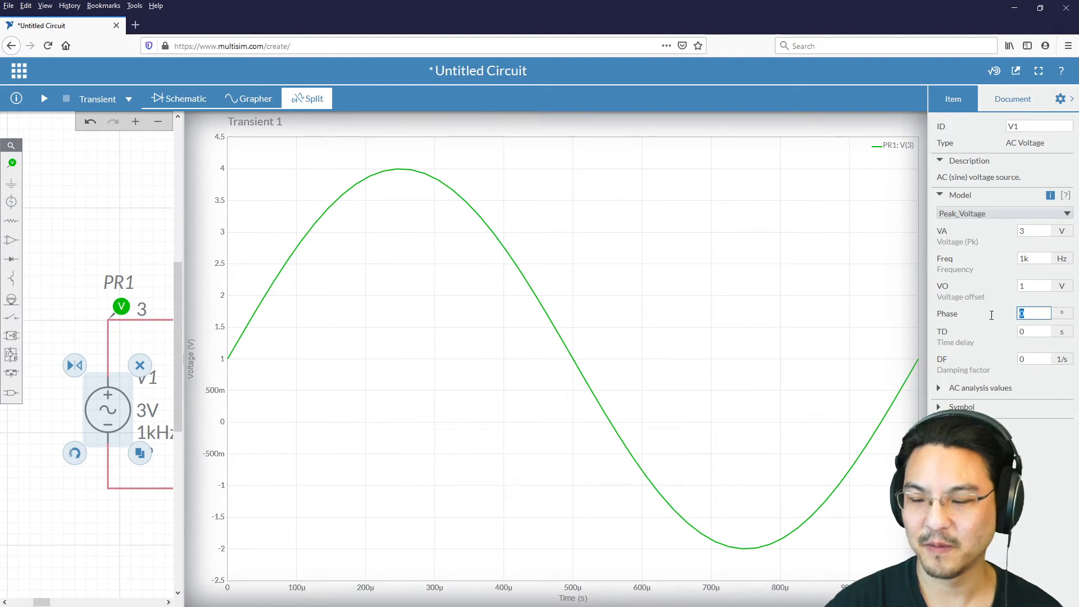
text(90)
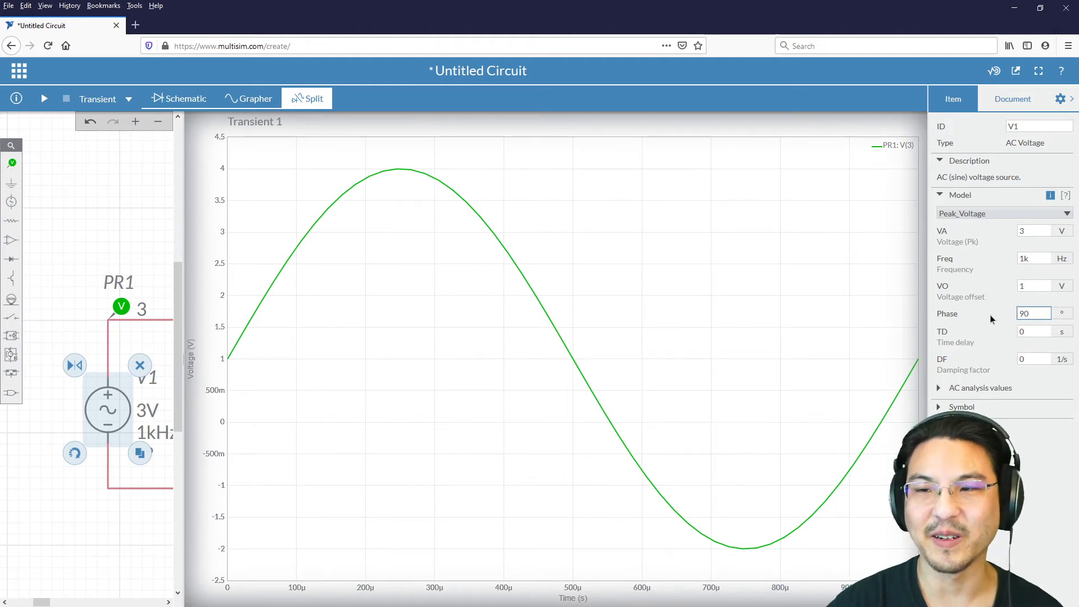
click(44, 99)
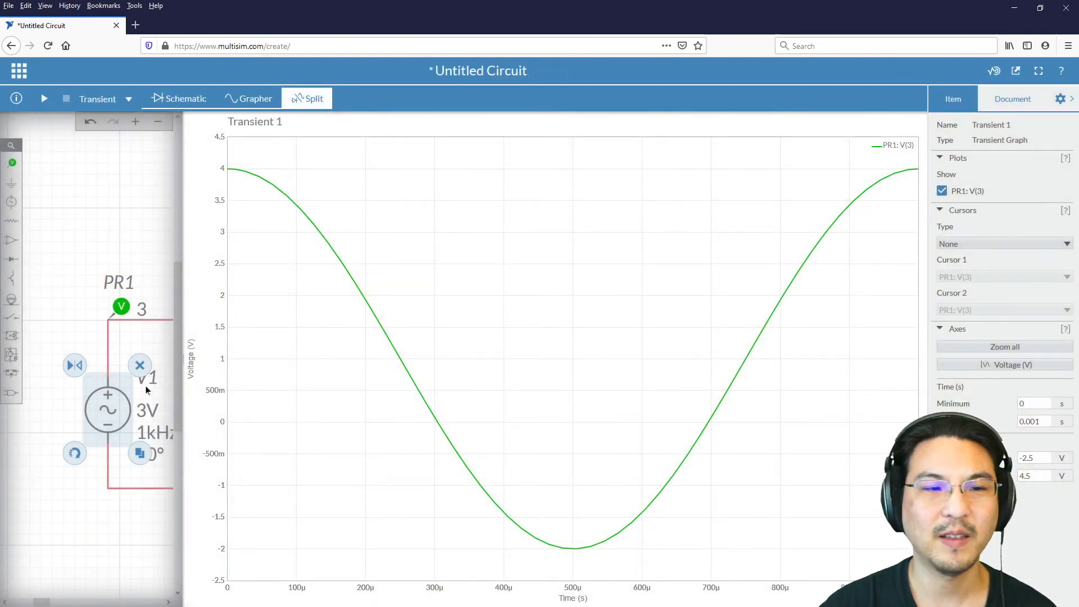
Step: Change V1's phase to 180° and rerun the transient simulation
click(122, 411)
click(1021, 314)
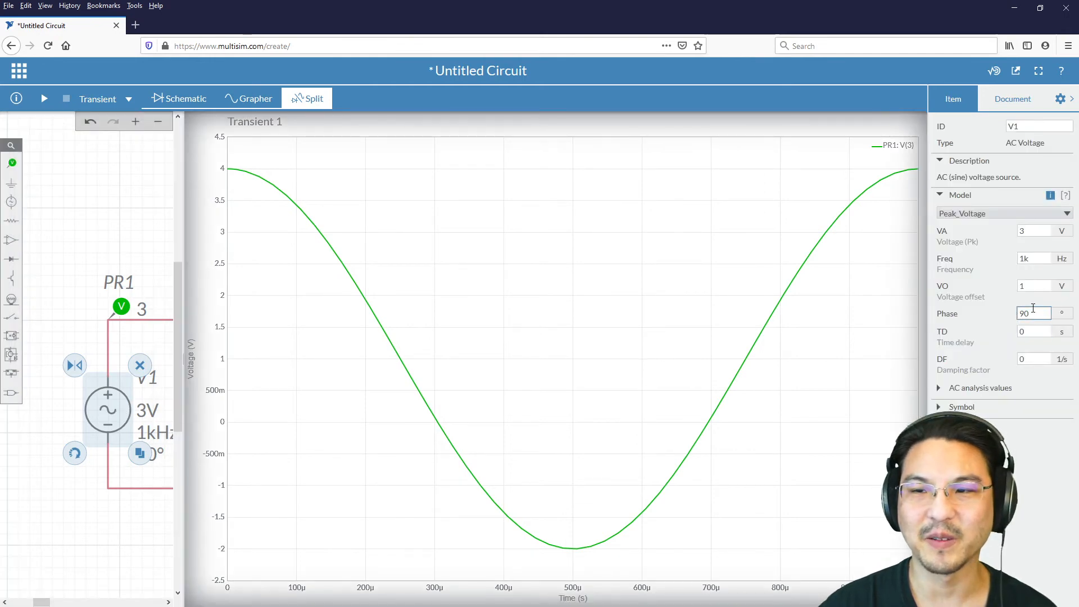
text(180)
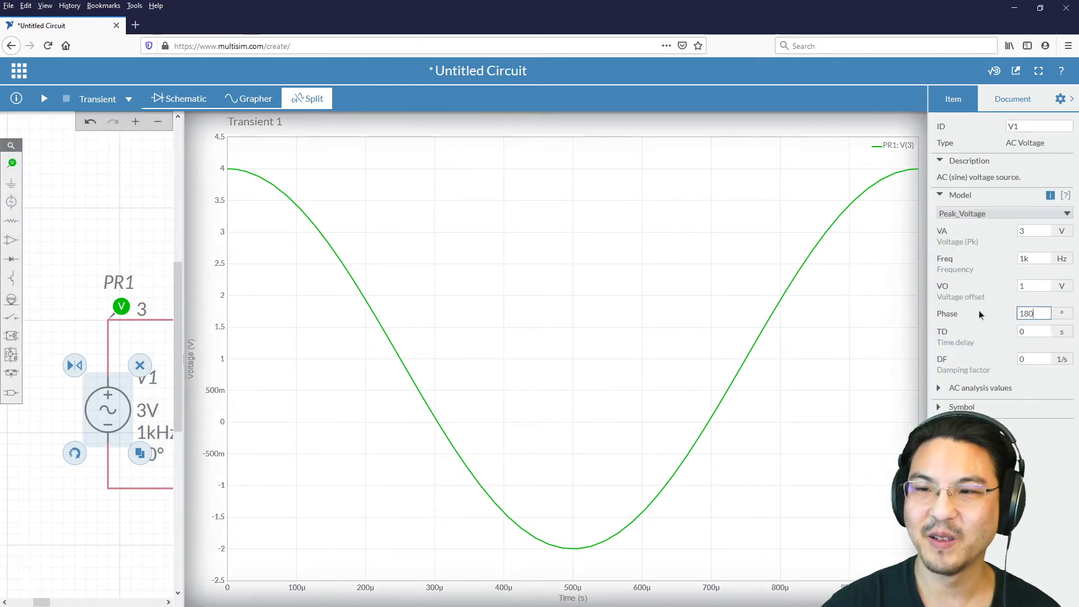
click(45, 100)
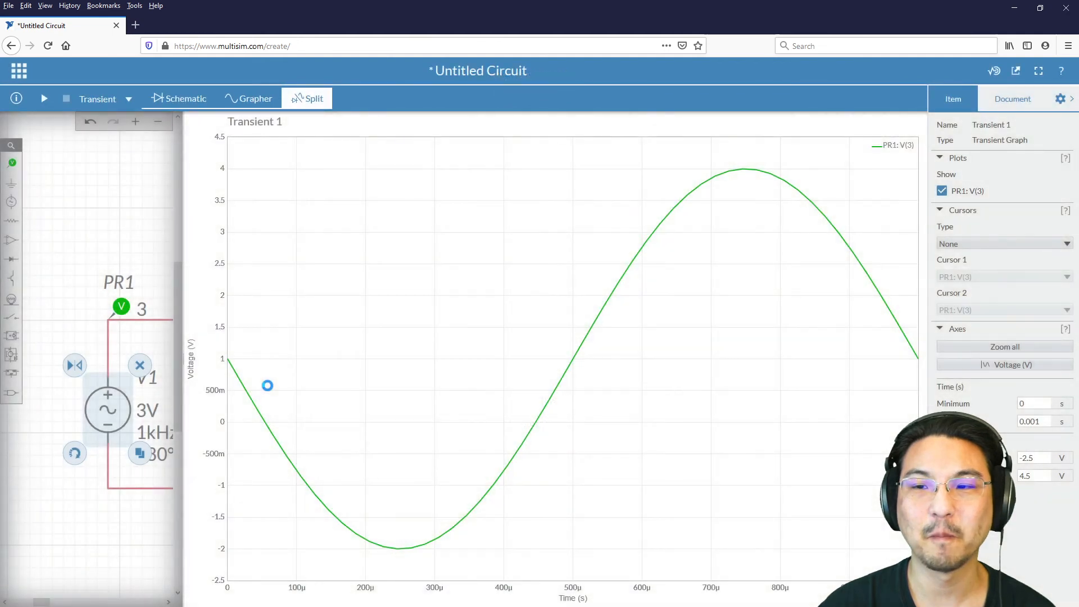
Step: Reset V1's phase to 0° and rerun the transient simulation
click(100, 409)
drag(1039, 314, 950, 314)
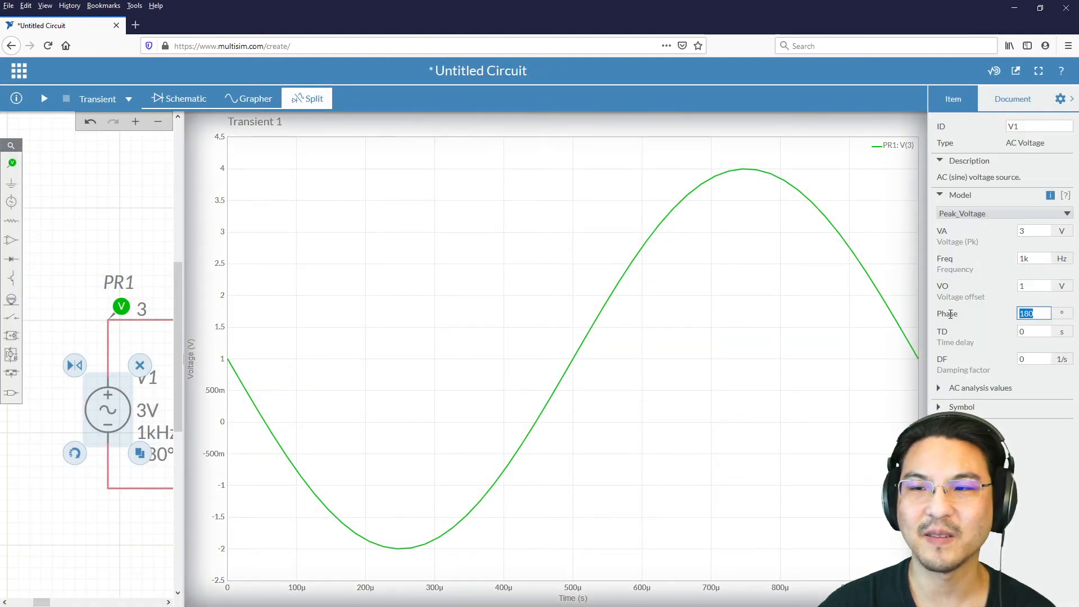
text(0)
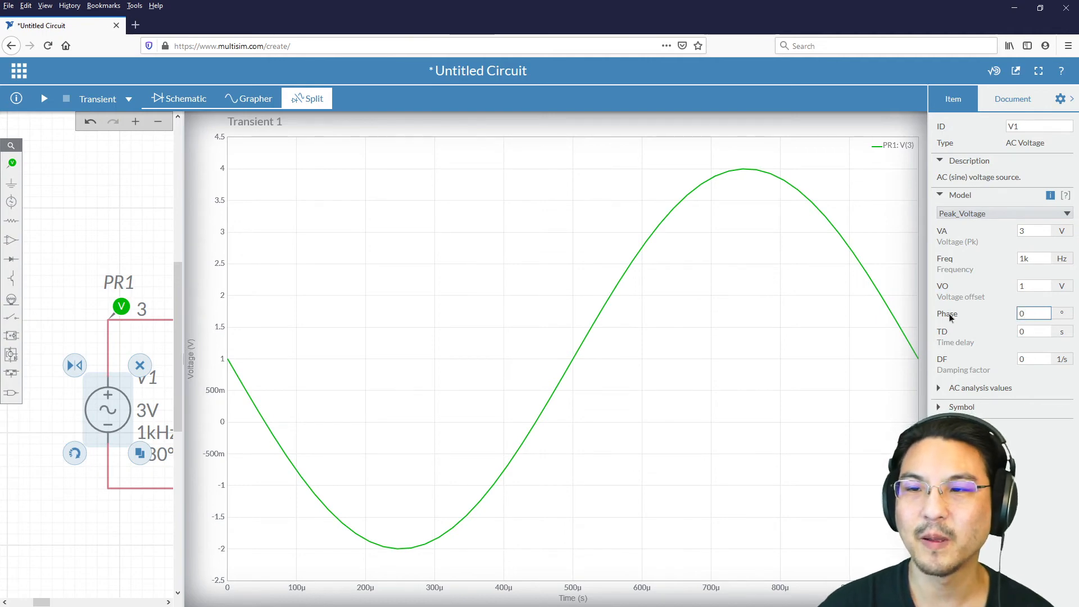
click(44, 100)
click(44, 100)
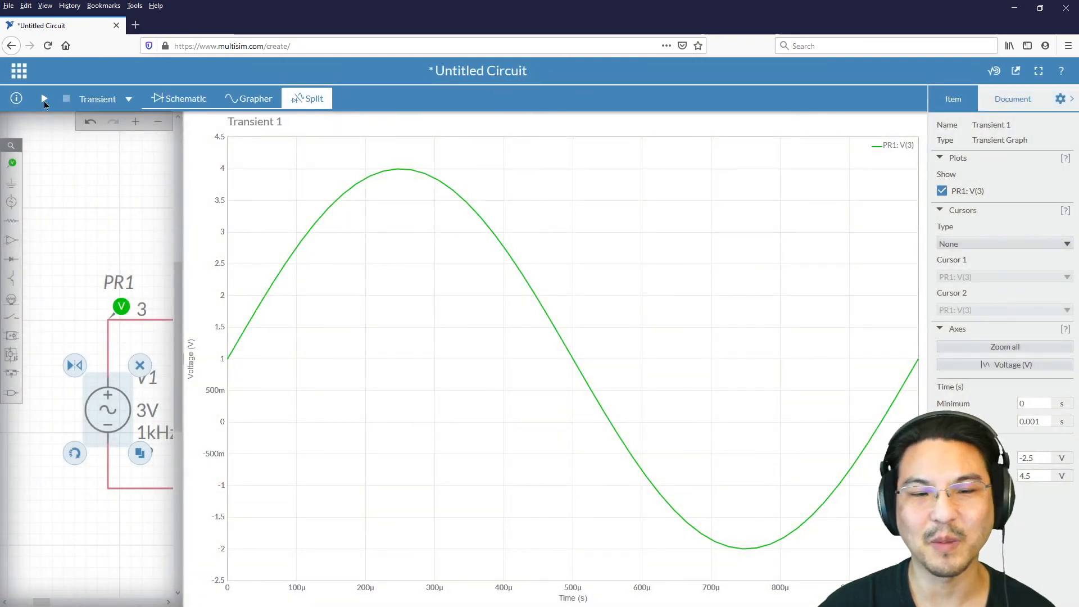
Step: Return to the full schematic and place a second voltage probe on the op-amp's output node
click(107, 199)
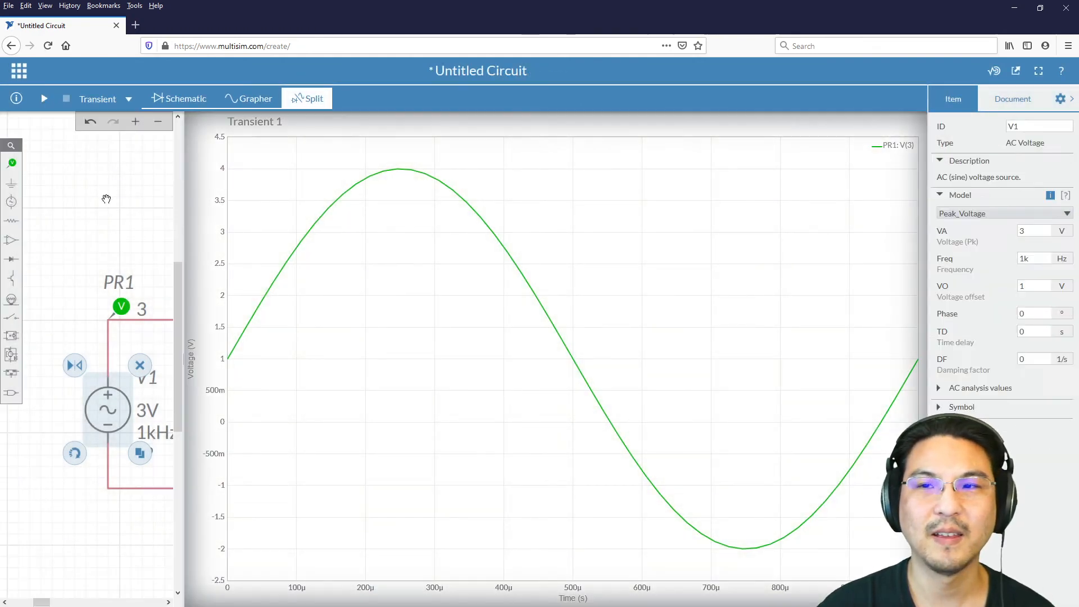
click(192, 102)
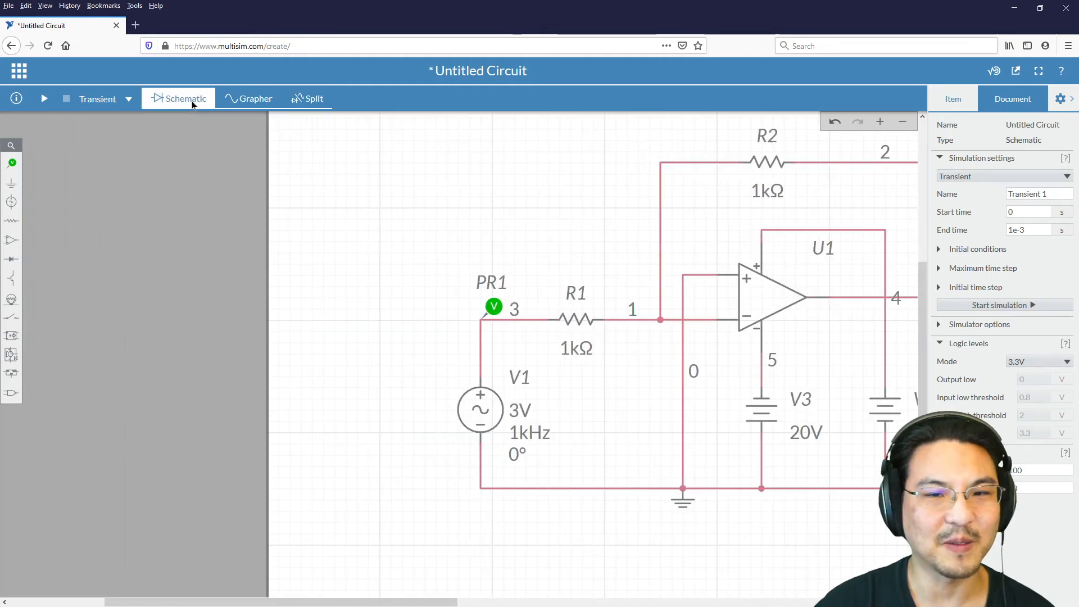
drag(433, 243, 184, 247)
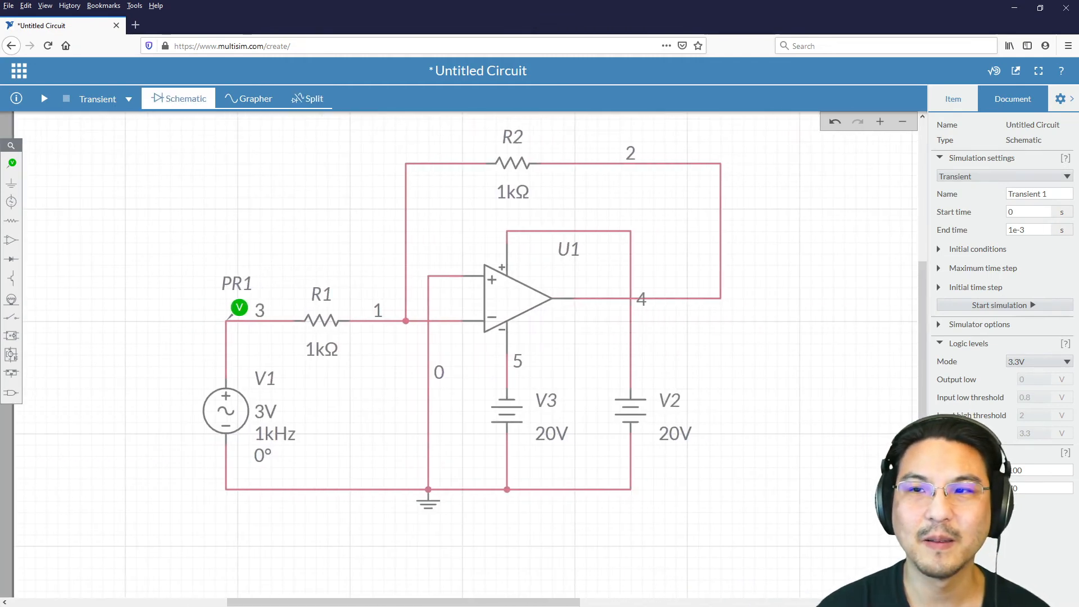
click(1056, 103)
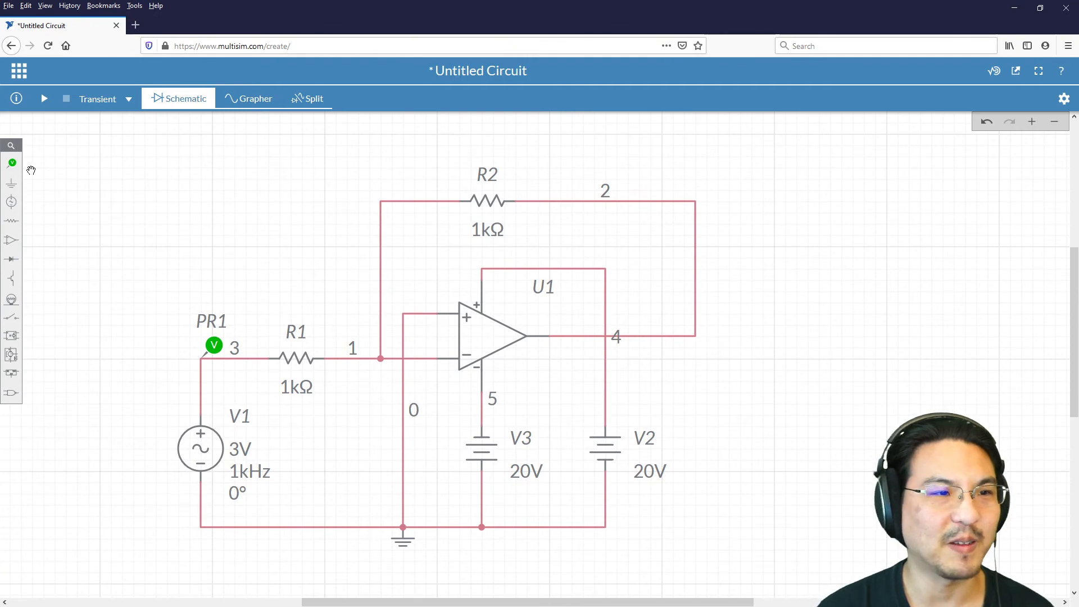
click(12, 164)
click(56, 189)
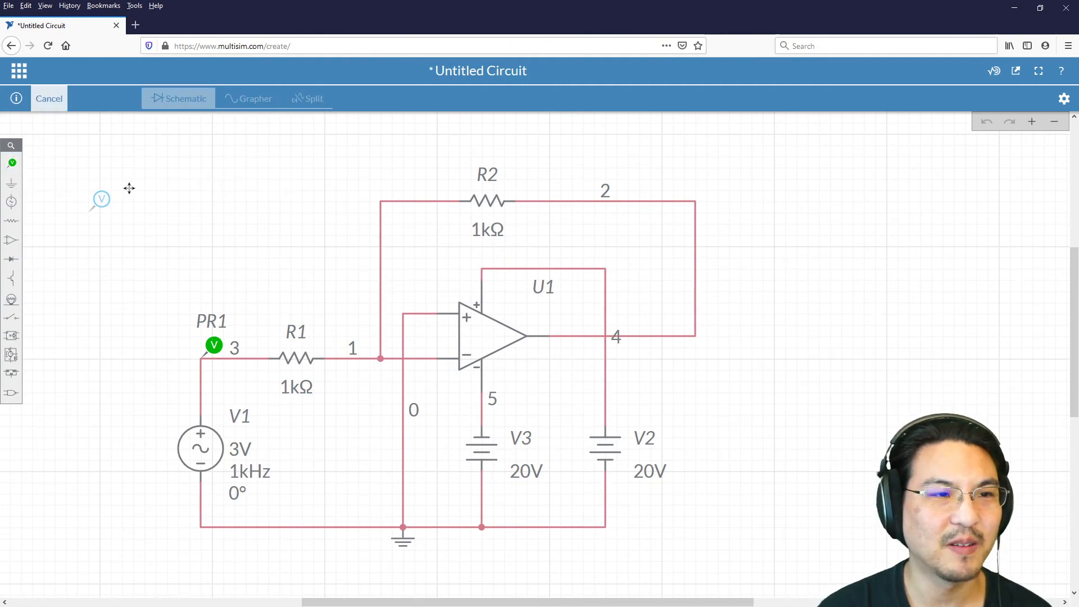
click(715, 314)
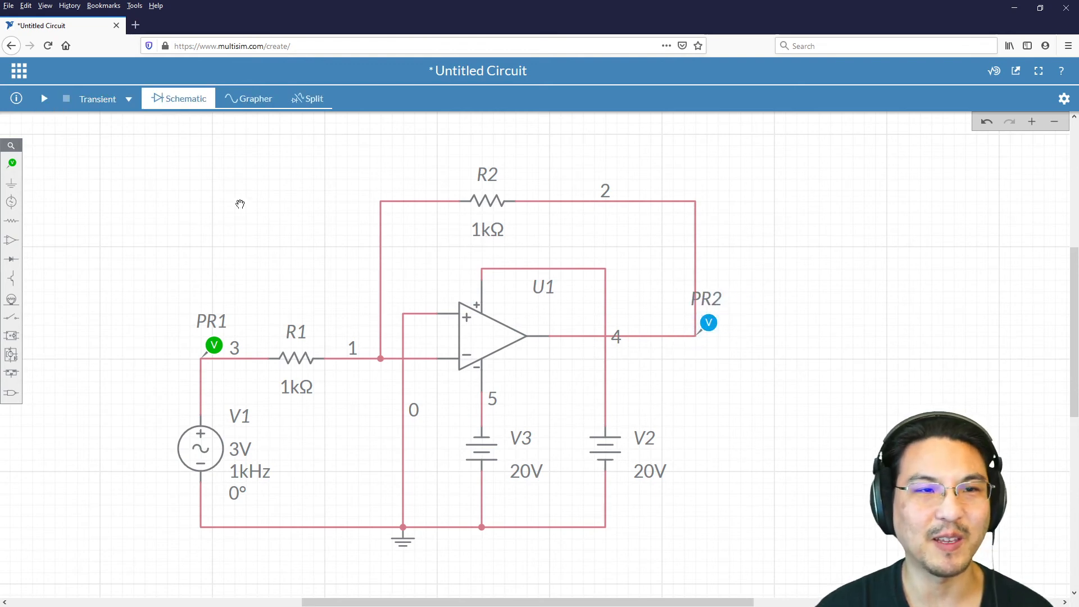
Step: Run the transient simulation and inspect the positive and negative peaks of the input and output waveforms
click(44, 100)
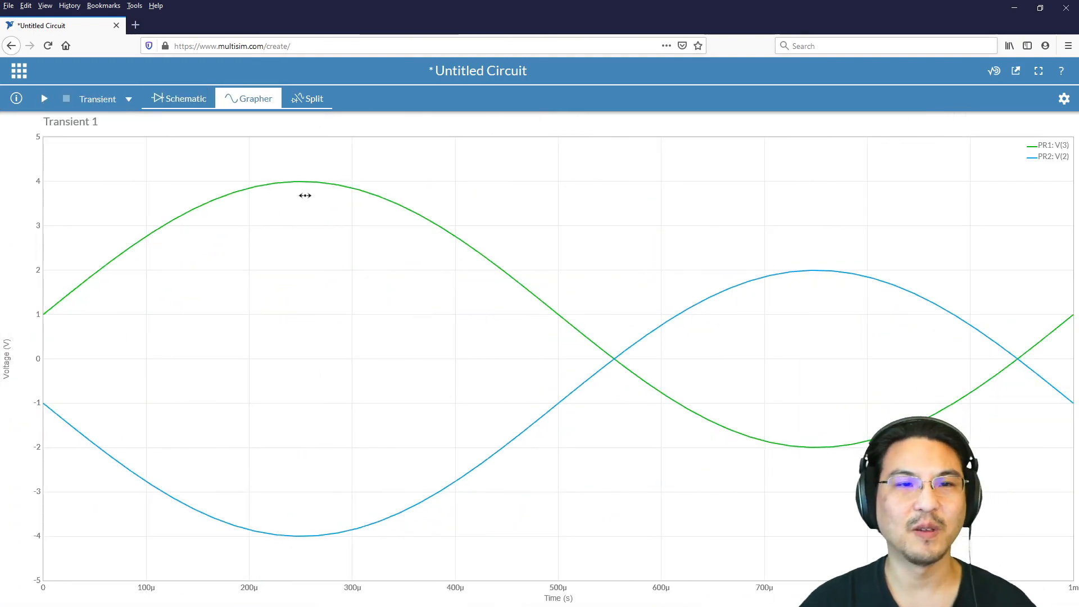
mouse_move(299, 183)
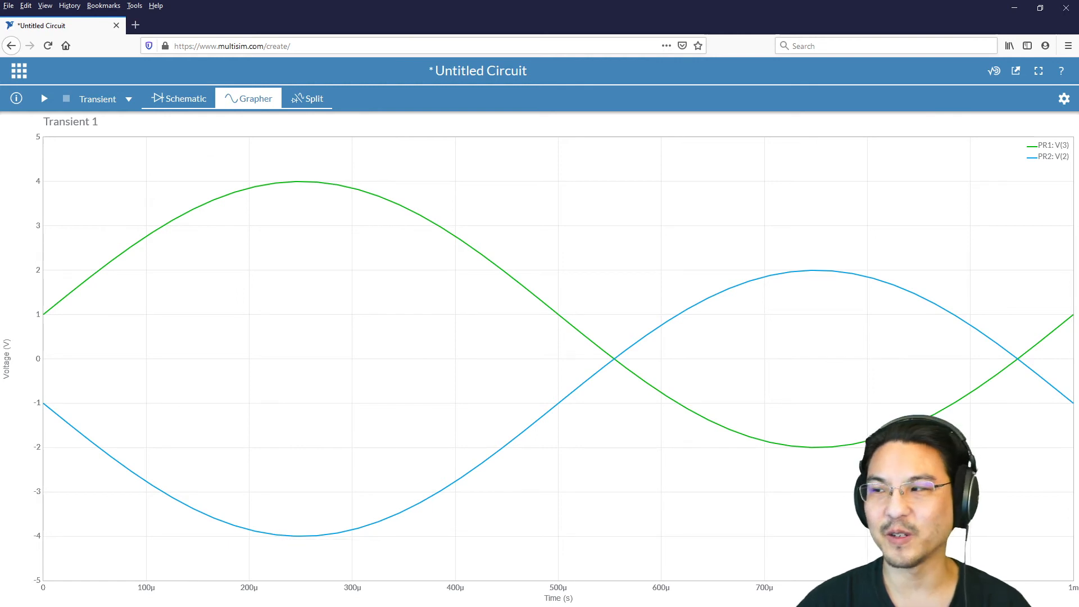
mouse_move(836, 447)
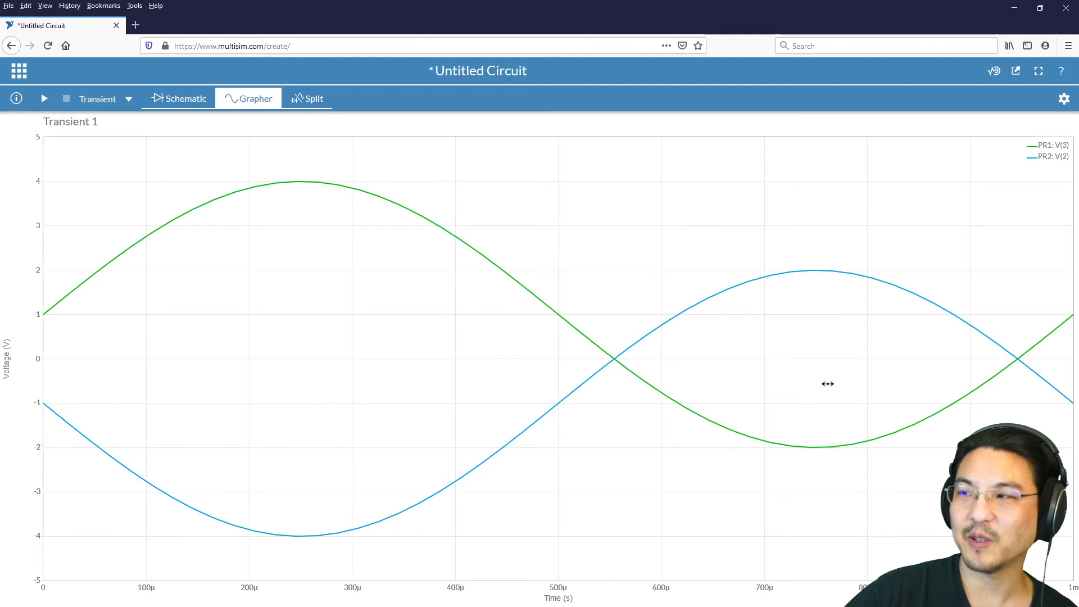
mouse_move(830, 271)
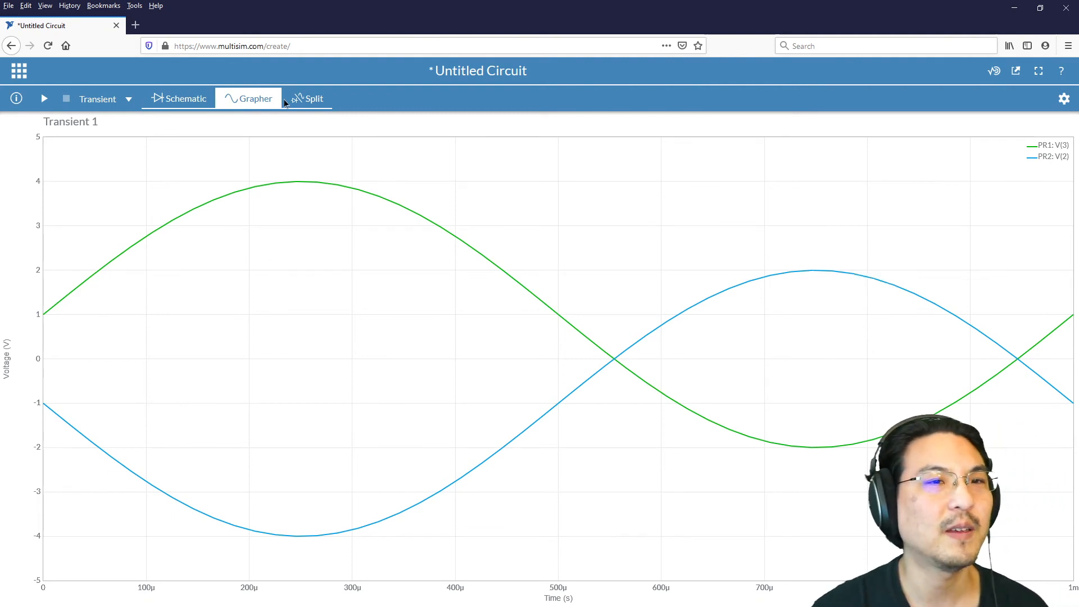
Step: Set feedback resistor R2's resistance to 2 kΩ in the schematic
click(310, 99)
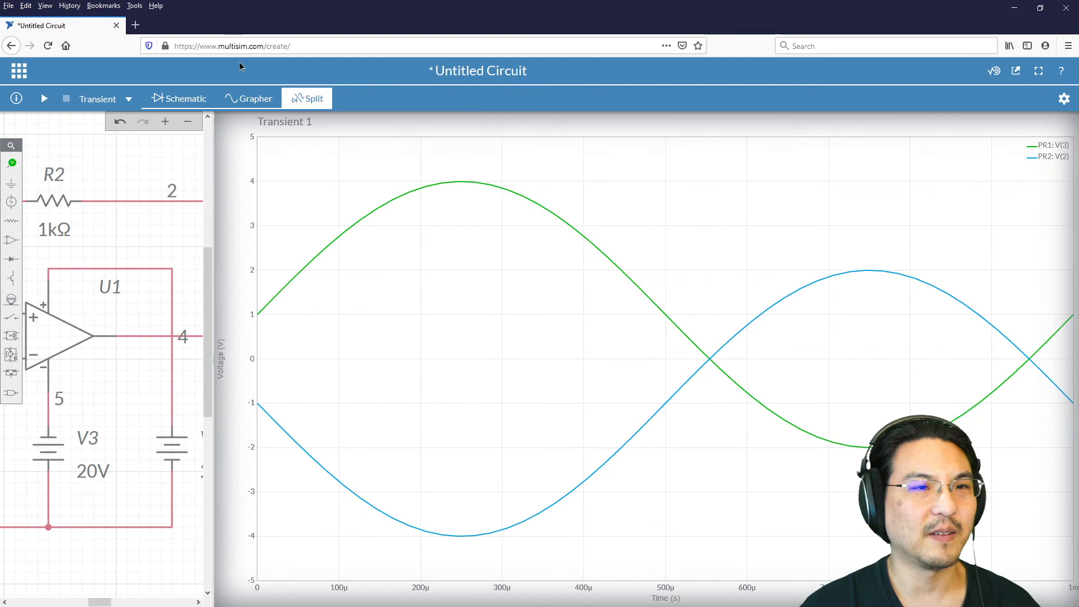
click(181, 99)
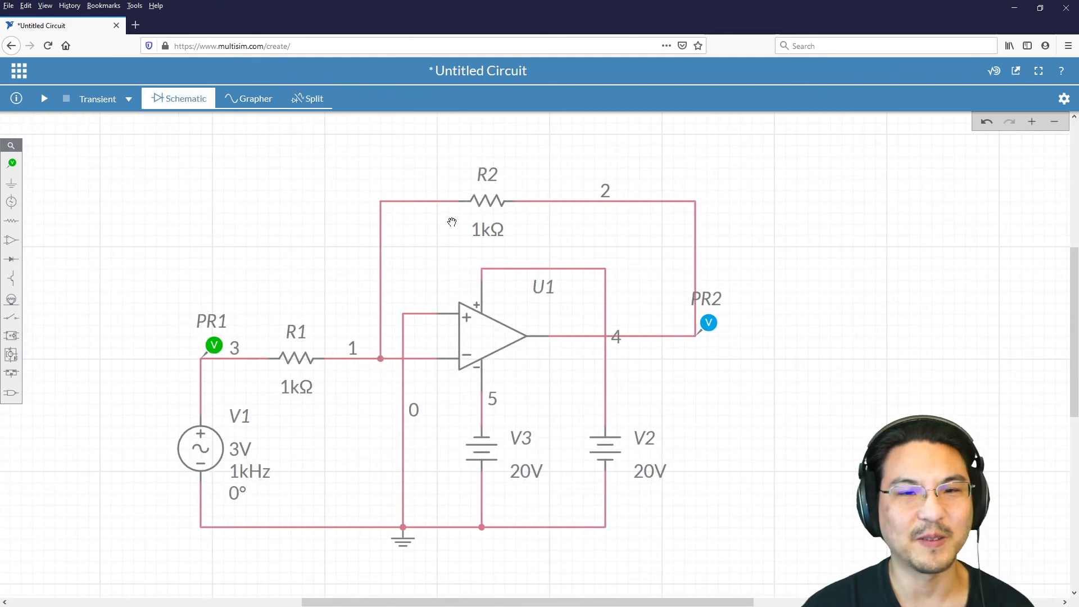
click(487, 229)
click(513, 253)
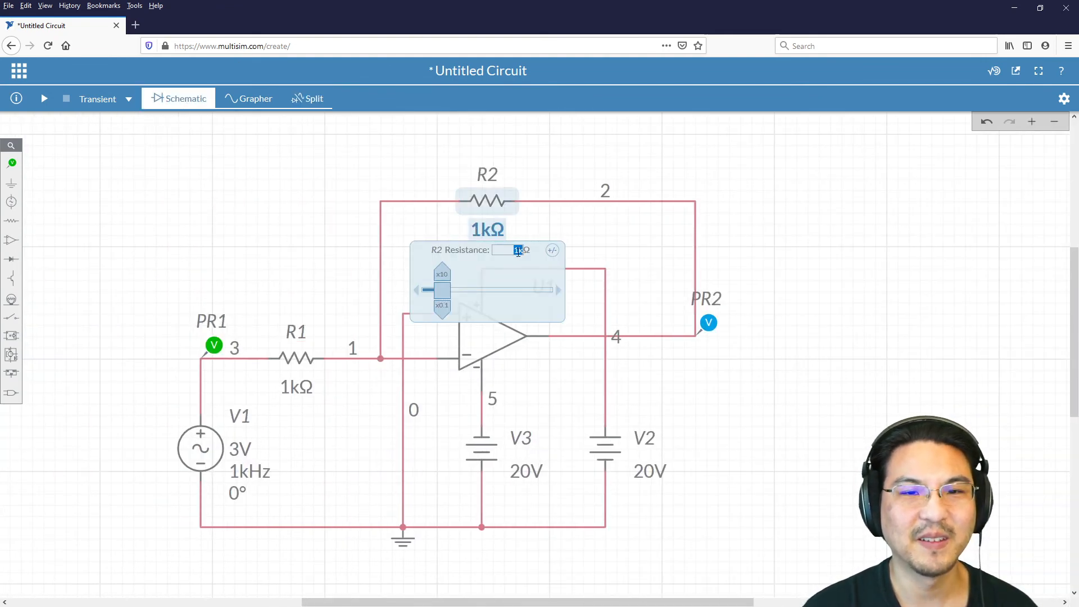
click(518, 251)
drag(518, 251, 512, 251)
text(2)
click(778, 230)
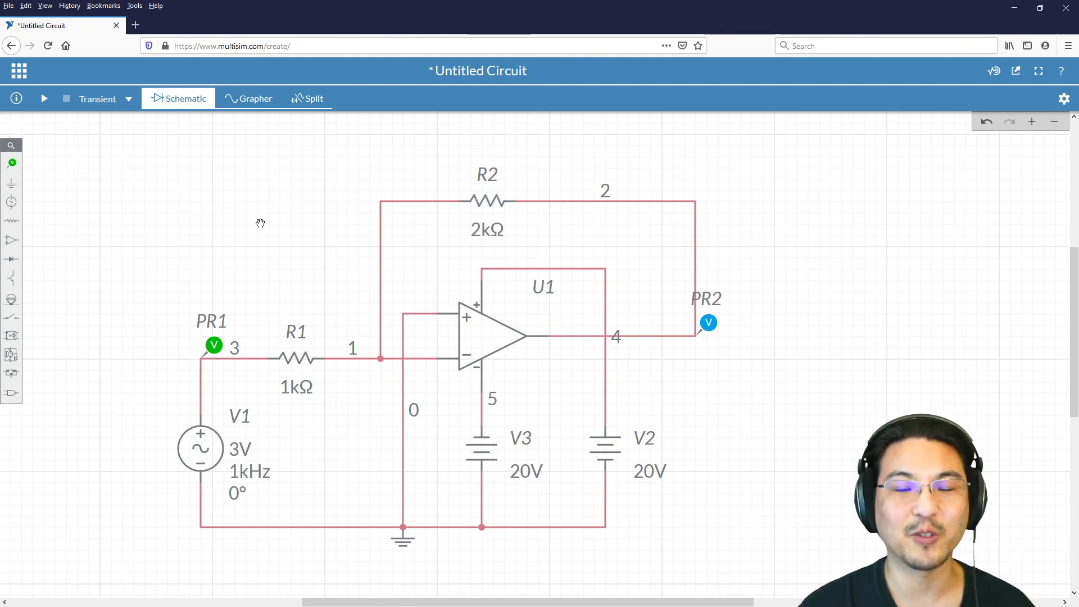
Step: Rerun the transient simulation with the new feedback resistor and compare the peaks of PR1 and PR2
click(45, 99)
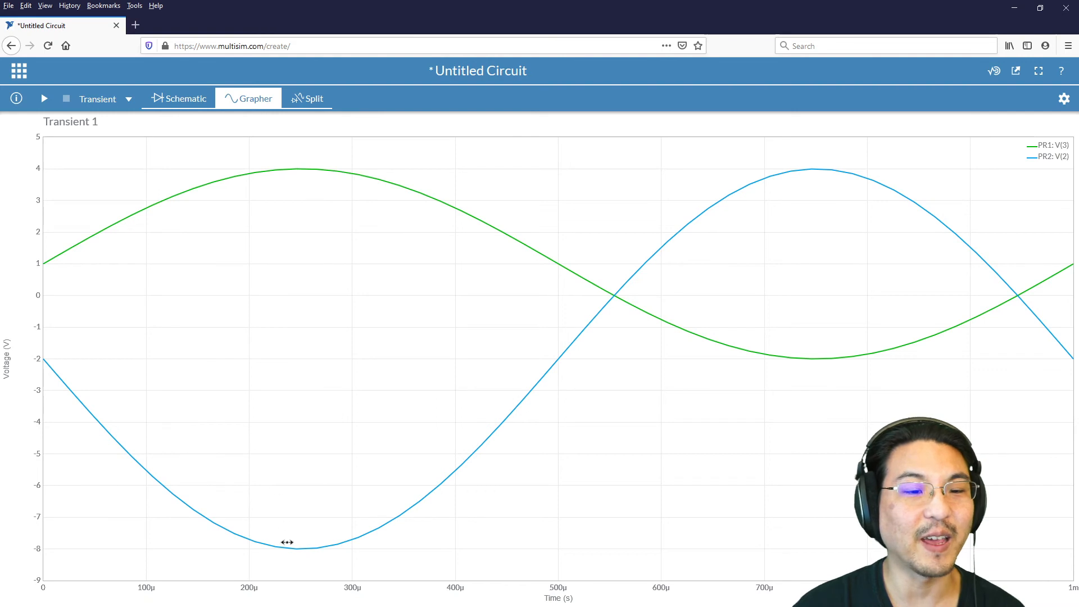
mouse_move(287, 551)
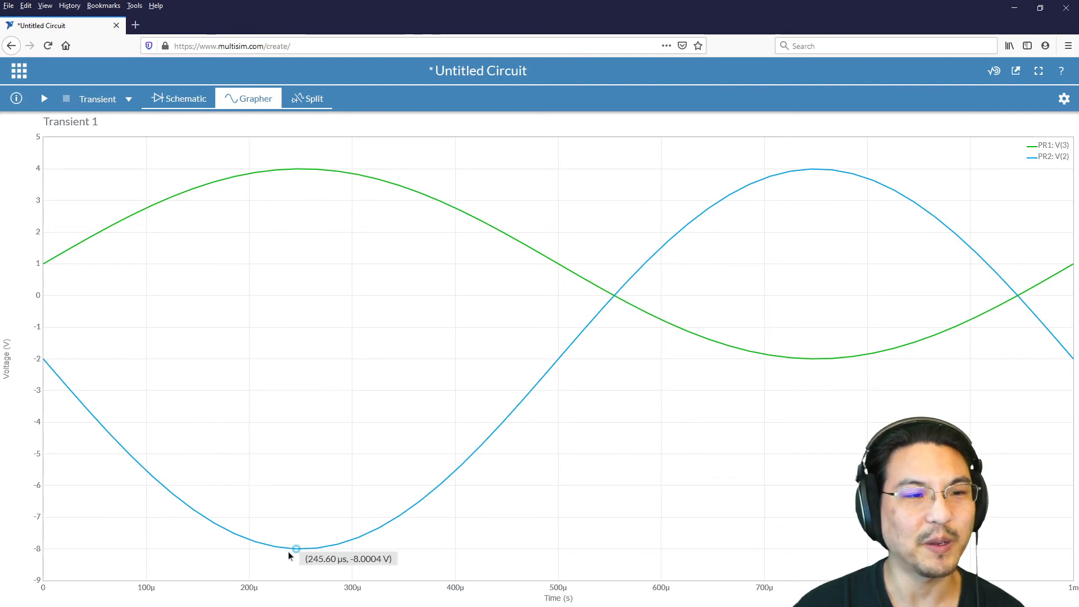
mouse_move(822, 360)
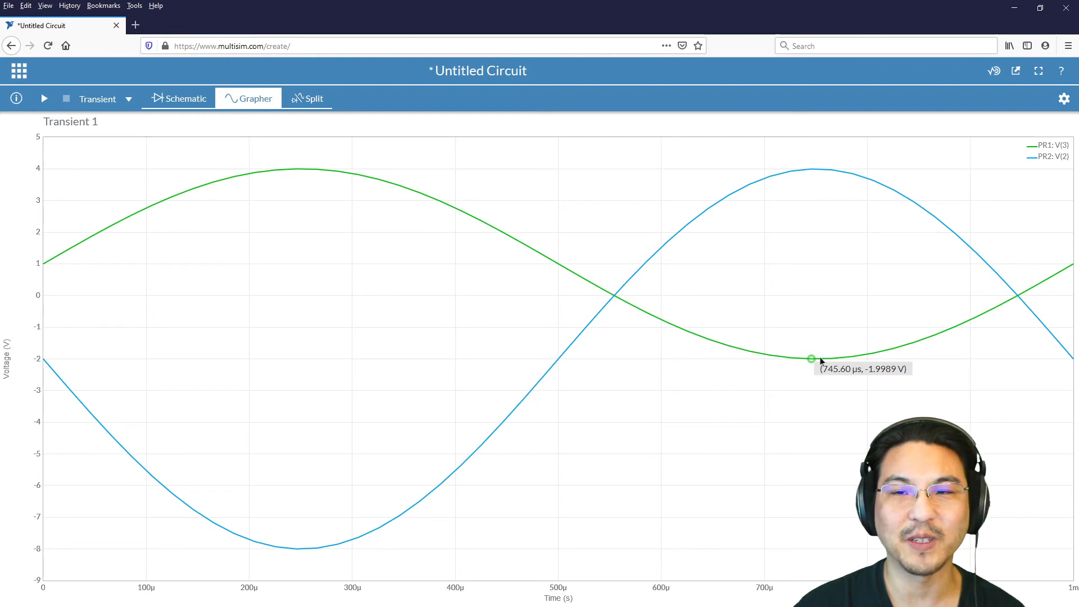
mouse_move(815, 167)
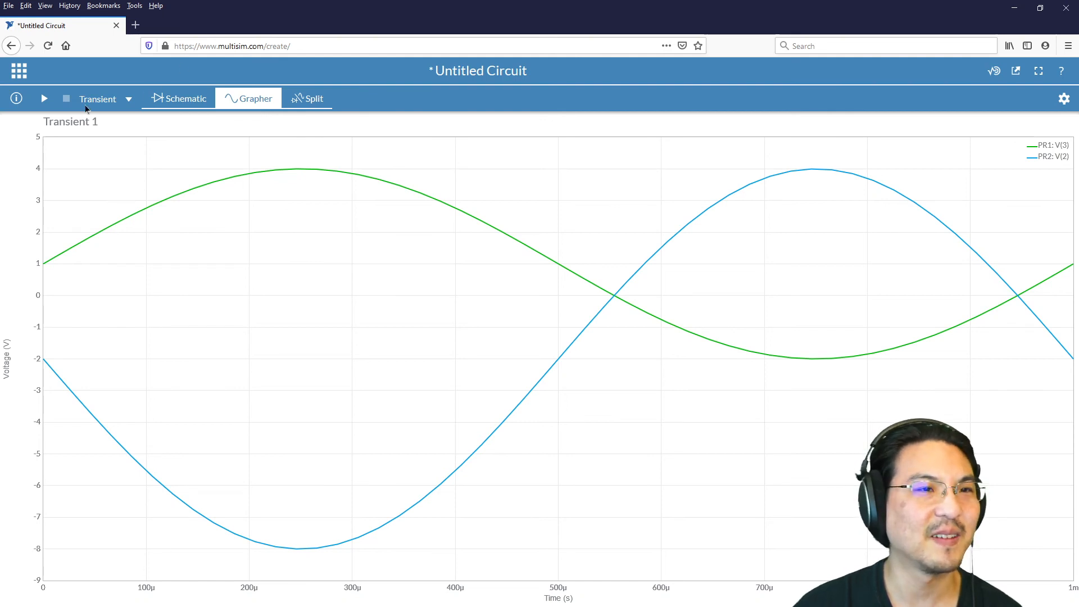
Step: Set DC supply V3's voltage to 7 V in the schematic
click(186, 100)
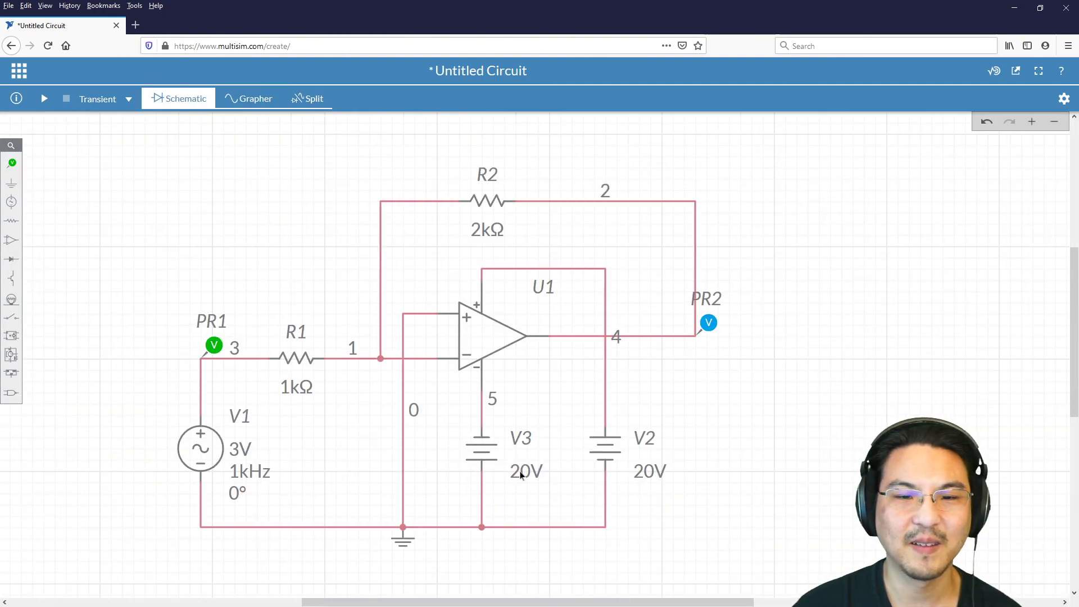
click(520, 475)
double_click(430, 491)
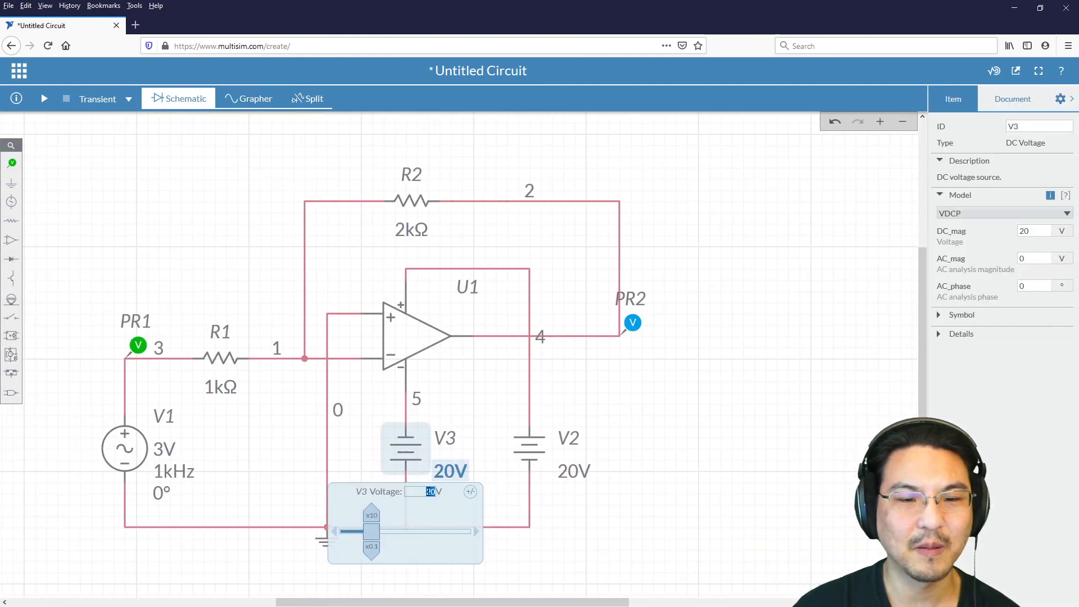
text(7)
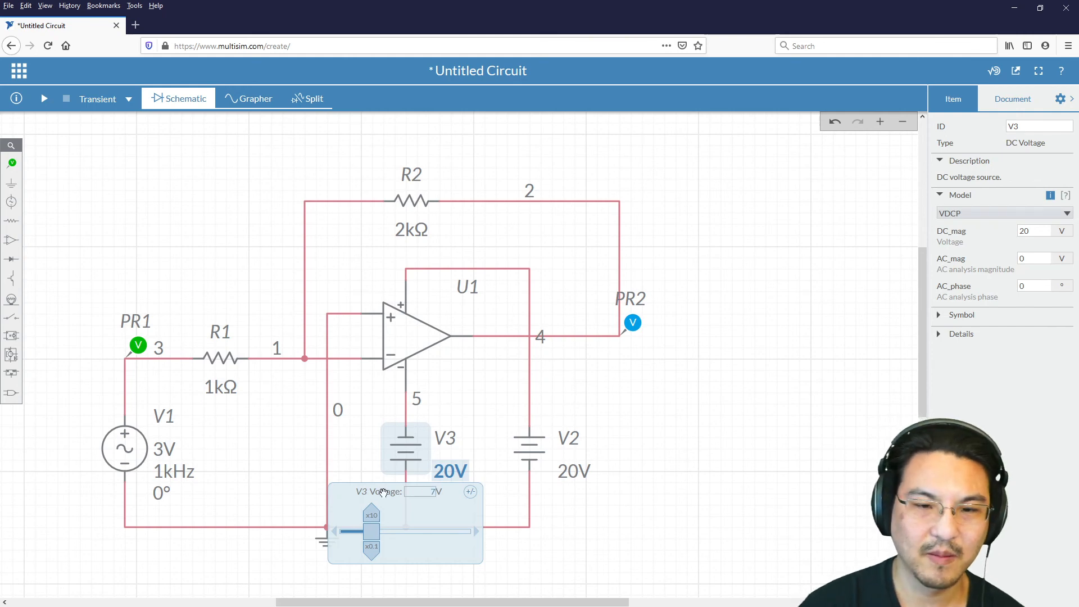
Step: Set DC supply V2's voltage to 3 V
click(573, 472)
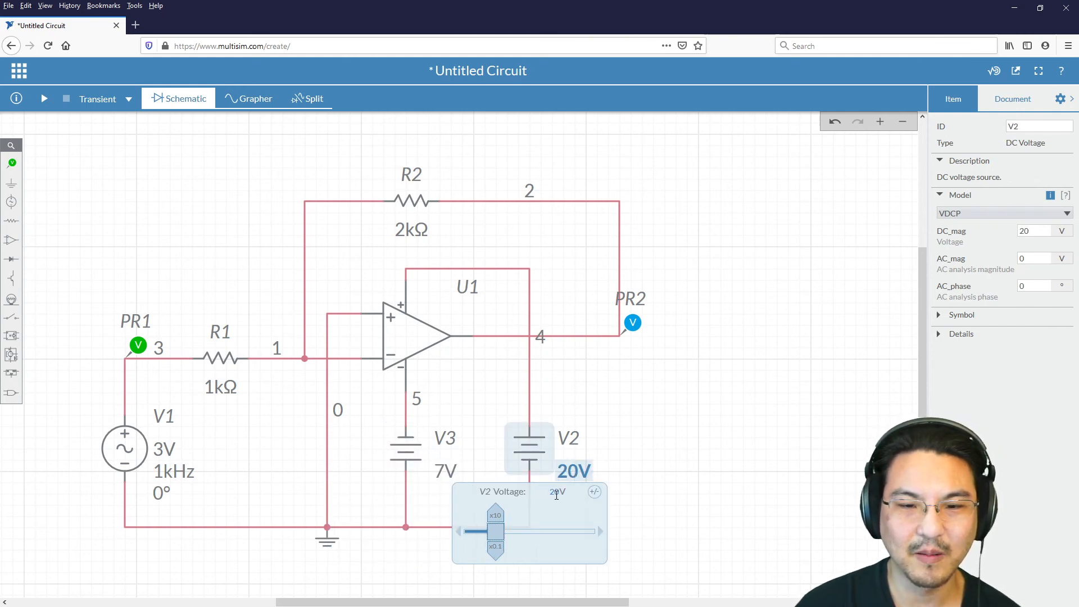
double_click(555, 493)
text(3)
click(682, 440)
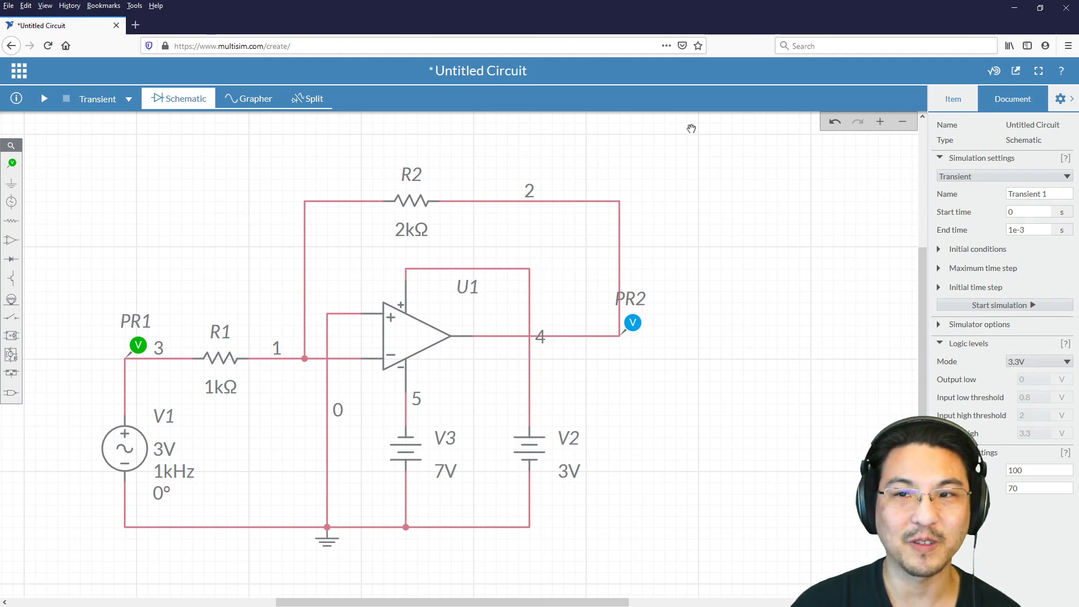
Step: Rerun the transient simulation with the reduced supplies and examine the output's upper and lower limits against the input peaks
click(45, 98)
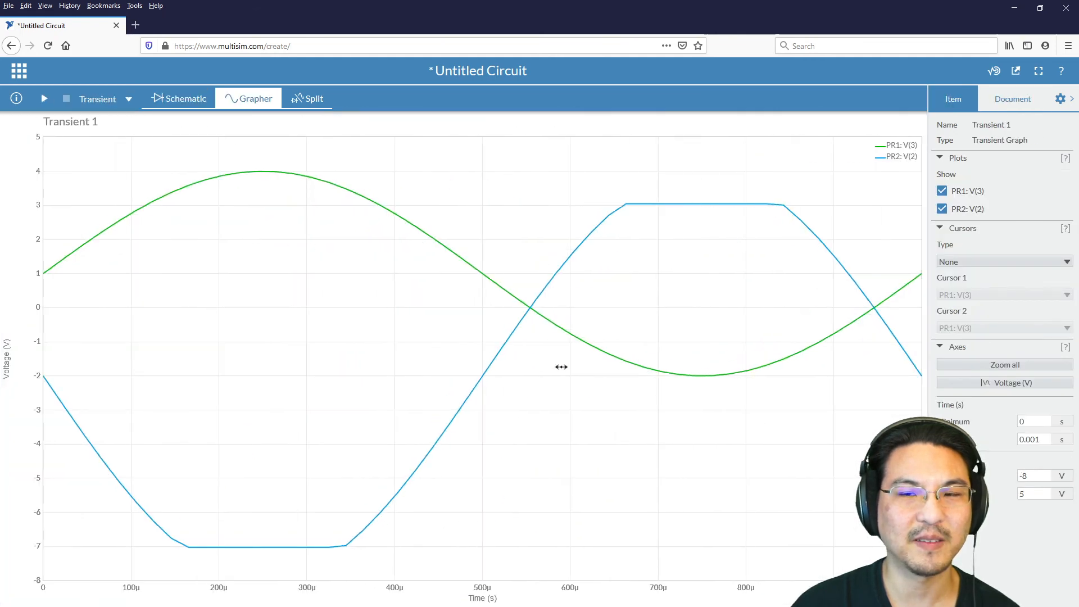
mouse_move(257, 173)
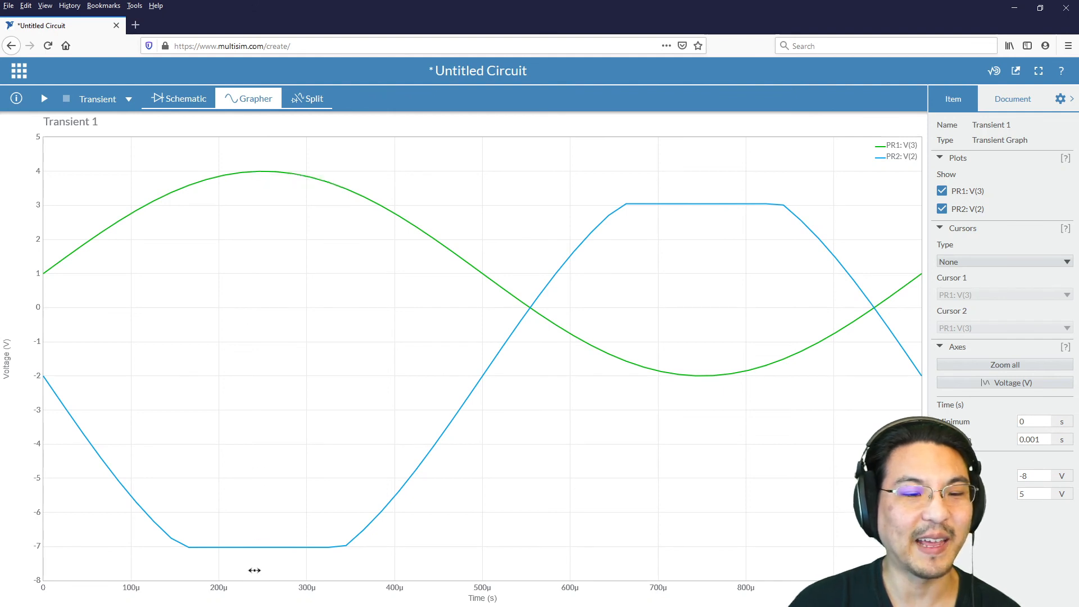
mouse_move(258, 554)
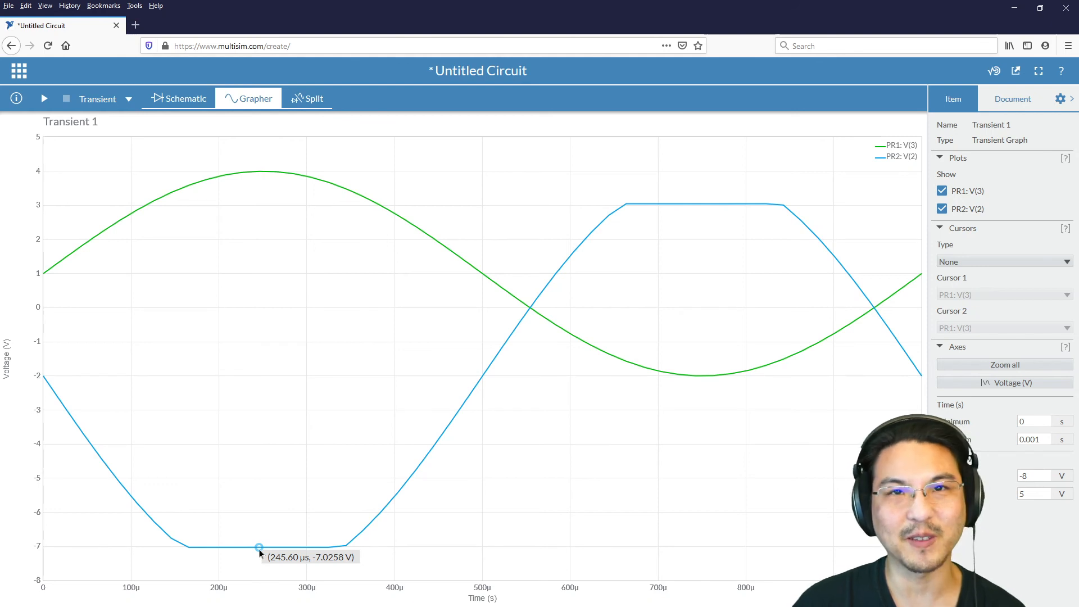
mouse_move(696, 381)
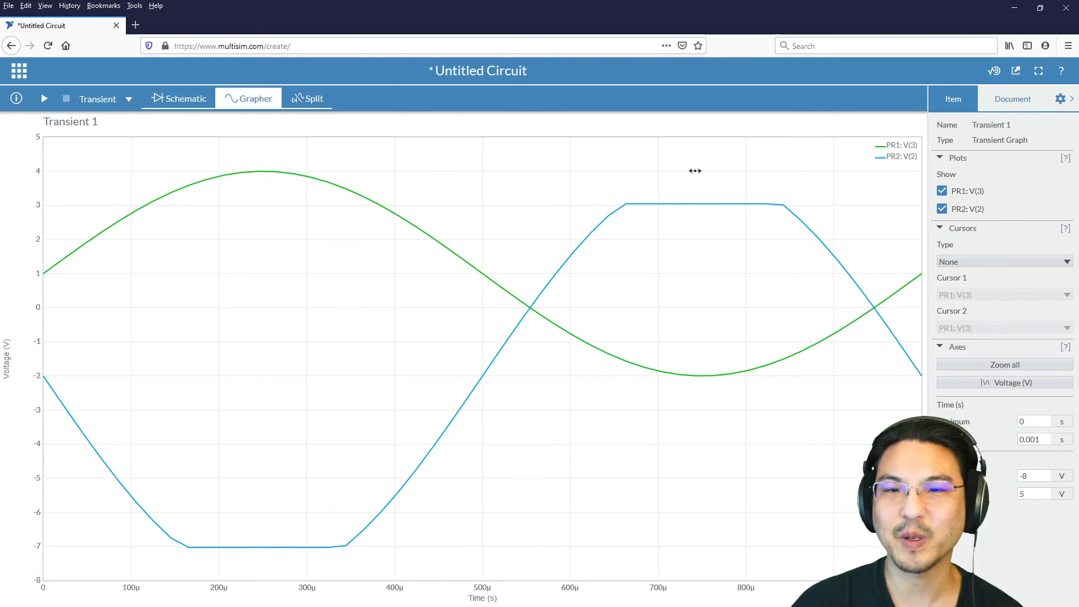
mouse_move(686, 210)
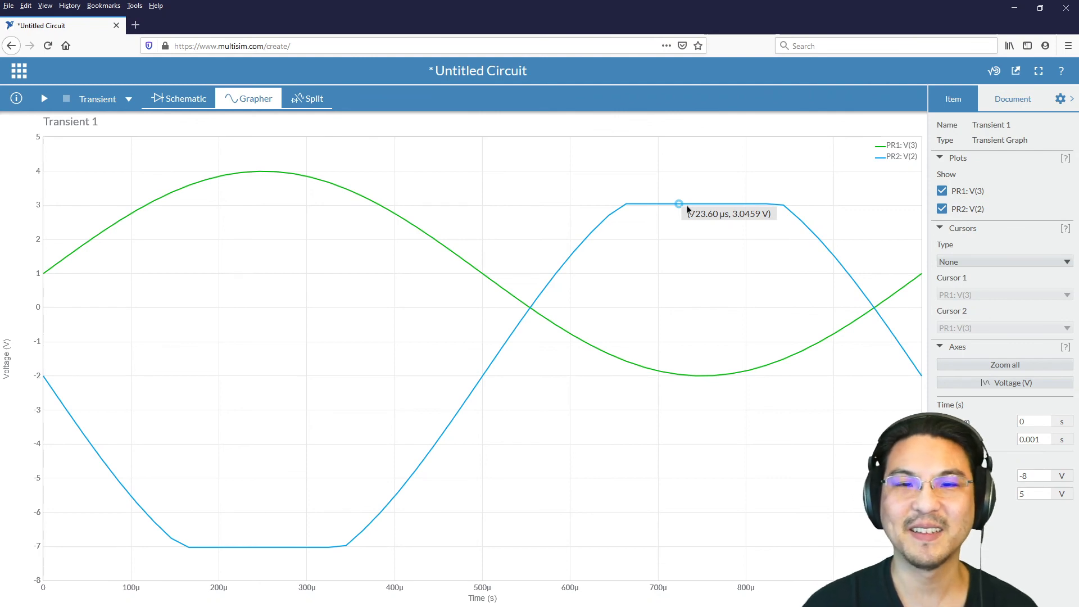
Step: Move voltage probes PR1 and PR2 onto the wires on either side of R2 in the schematic
click(174, 98)
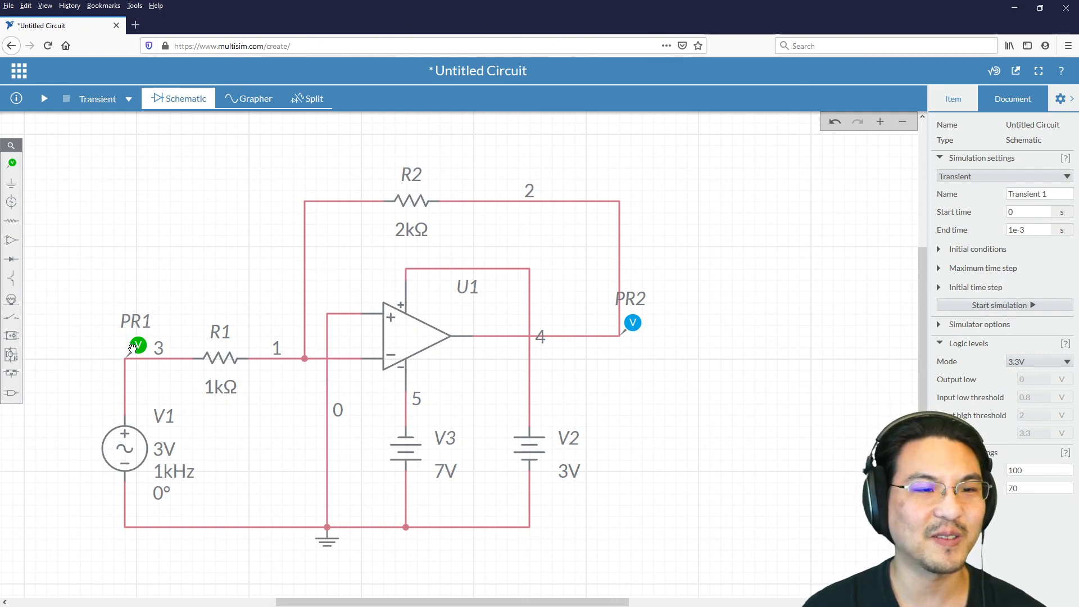
drag(134, 348, 374, 187)
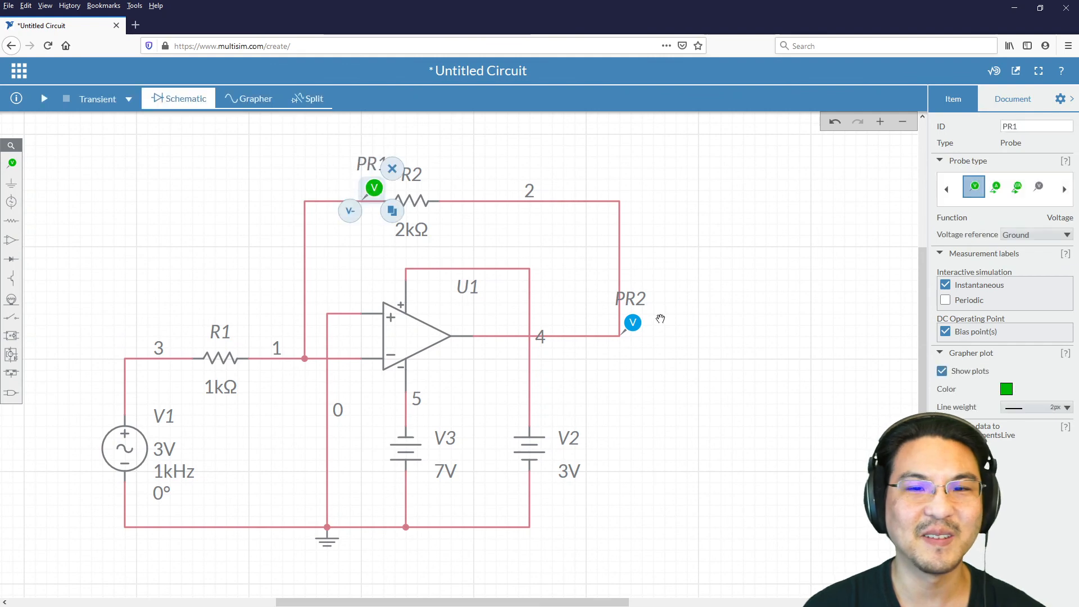
drag(633, 322, 472, 187)
click(472, 176)
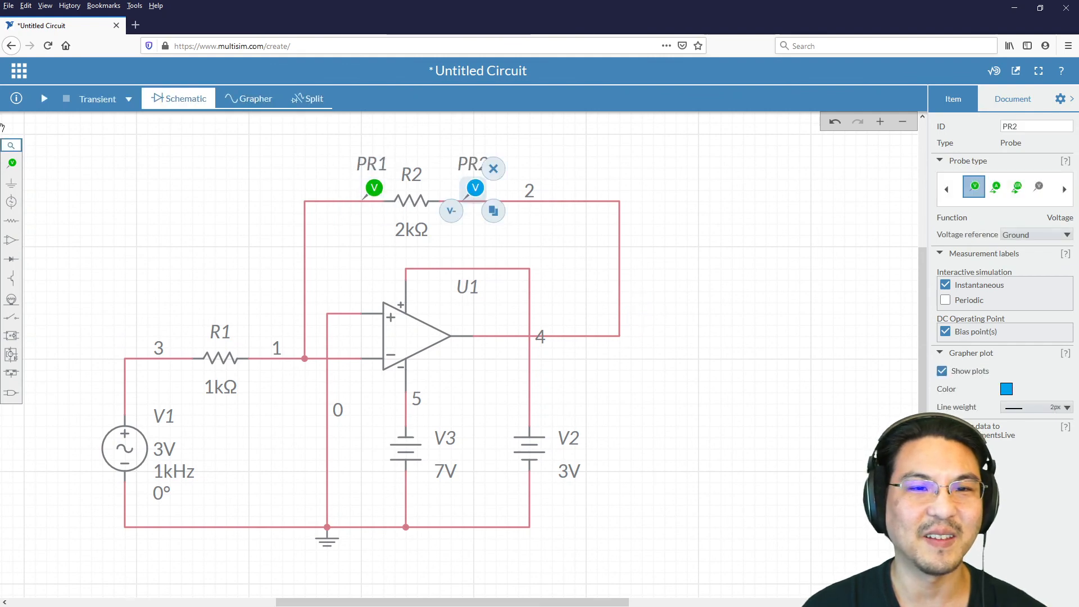
Step: Place a current probe on the feedback wire beside PR1, ahead of R2
click(11, 163)
click(88, 191)
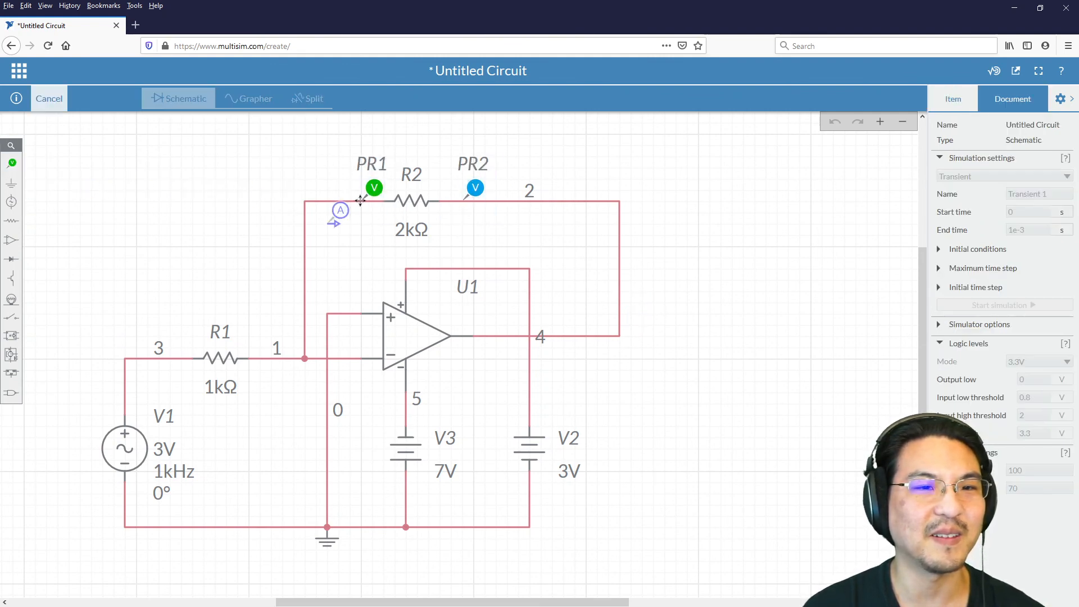
click(345, 174)
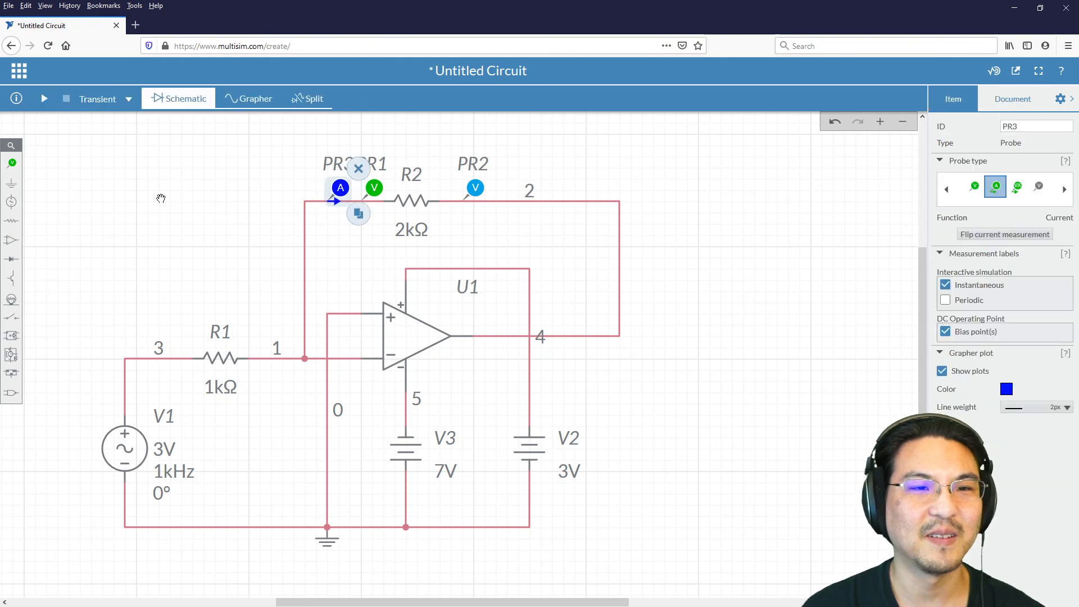
click(160, 199)
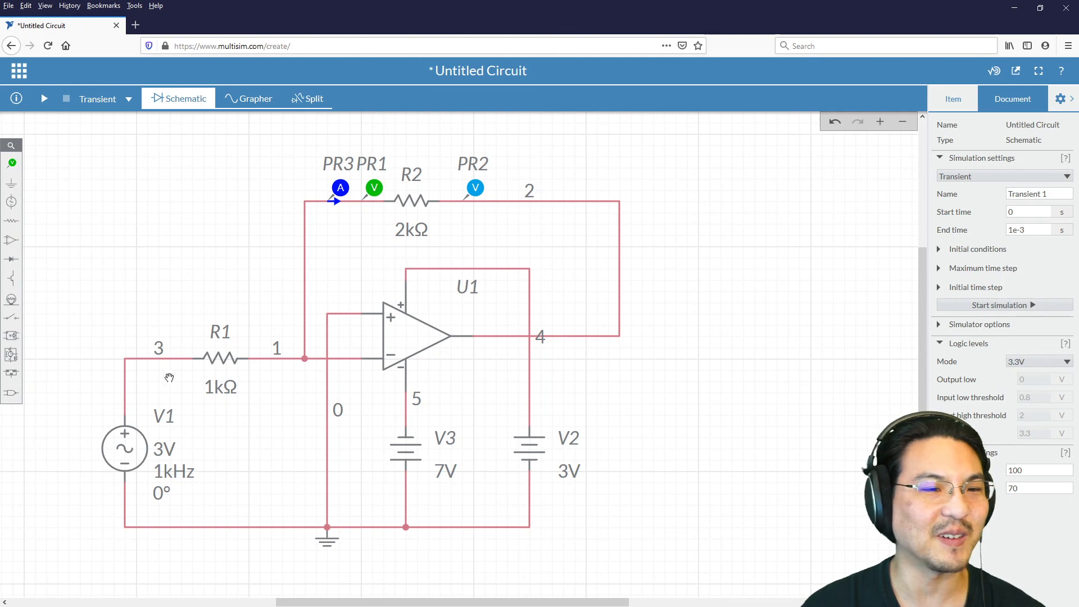
Step: Move PR1 and the current probe onto the wire between V1 and R1, and PR2 onto the wire after R1
drag(375, 187, 172, 346)
drag(479, 188, 261, 345)
drag(345, 182, 150, 337)
click(108, 232)
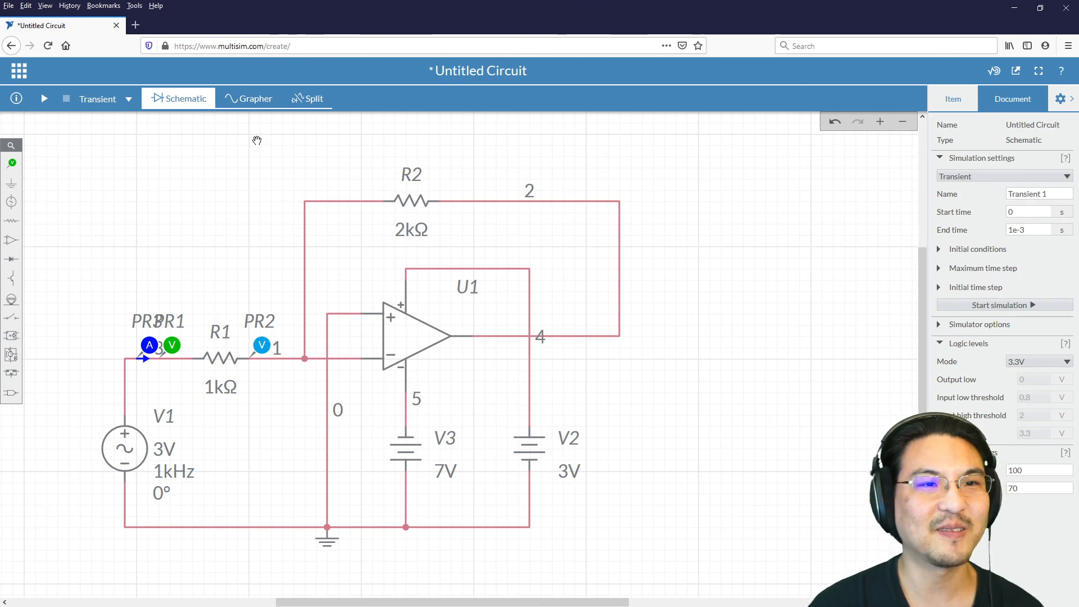
click(254, 99)
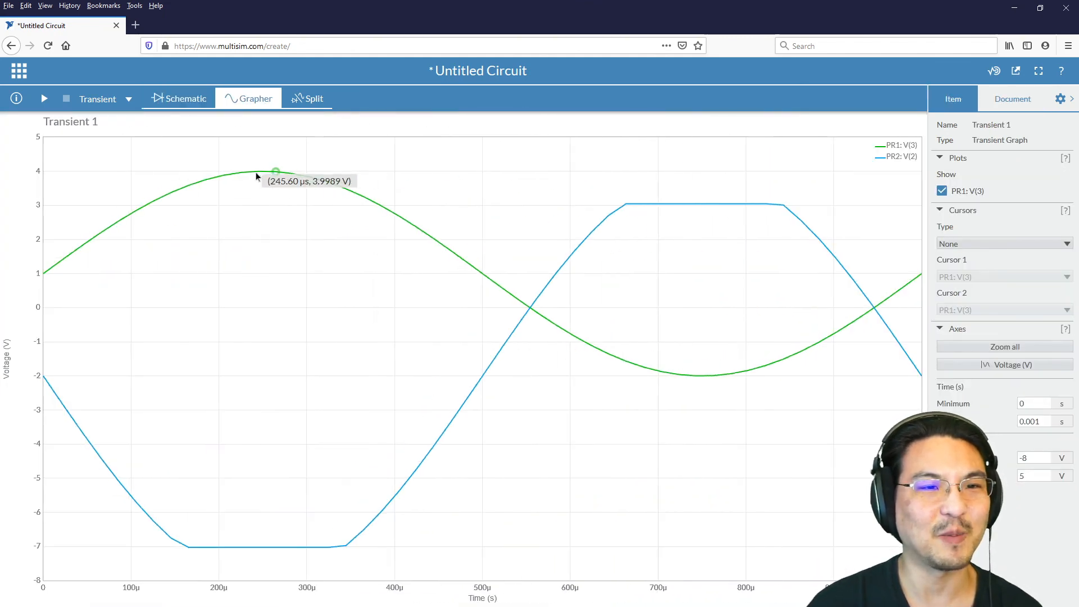
click(164, 97)
drag(692, 376, 716, 366)
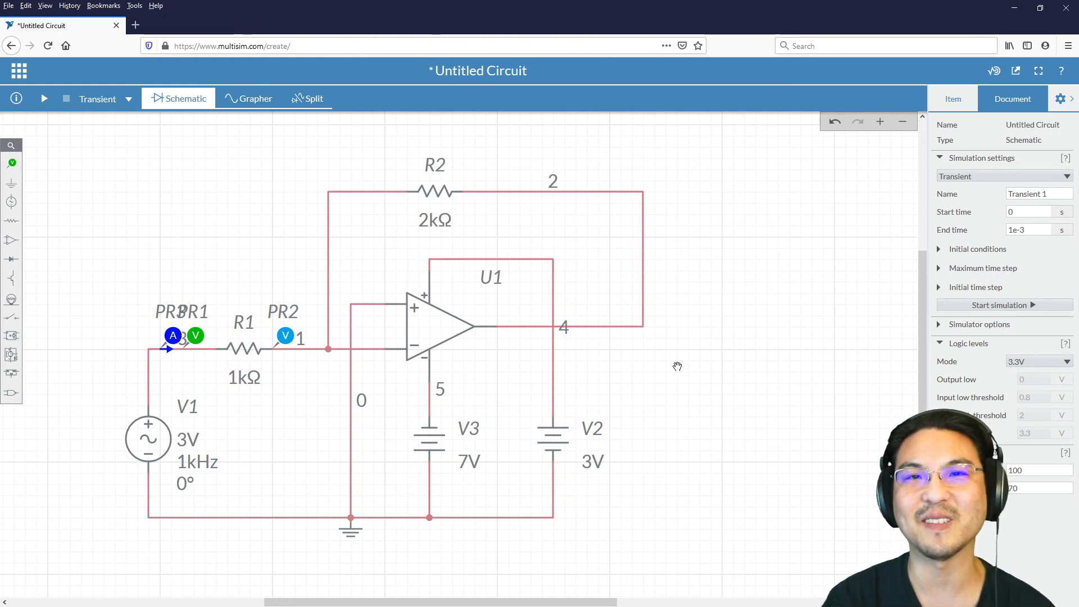
key(ctrl+w)
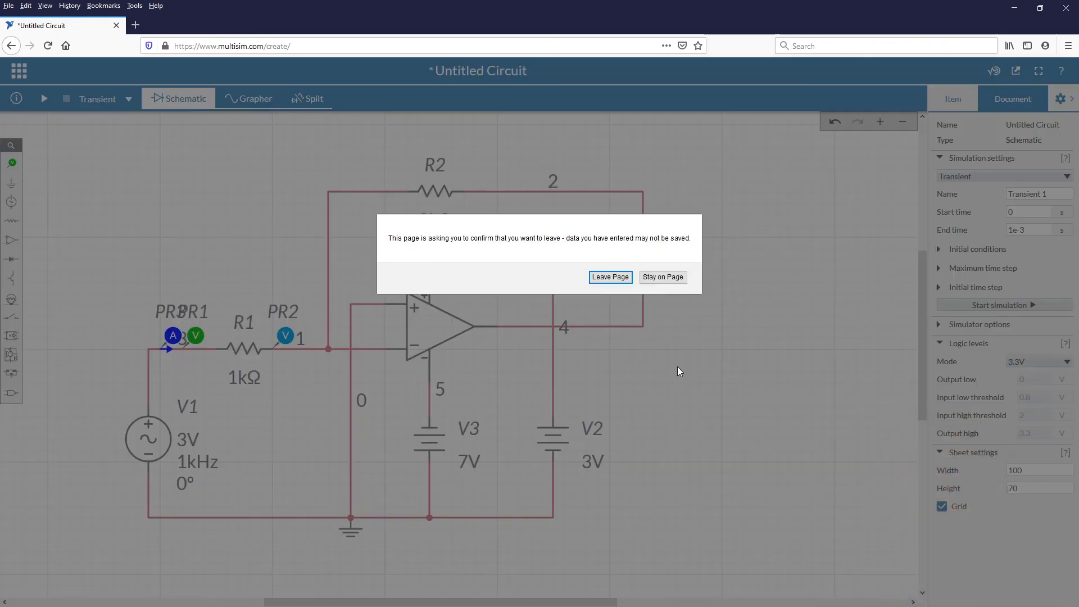
click(663, 277)
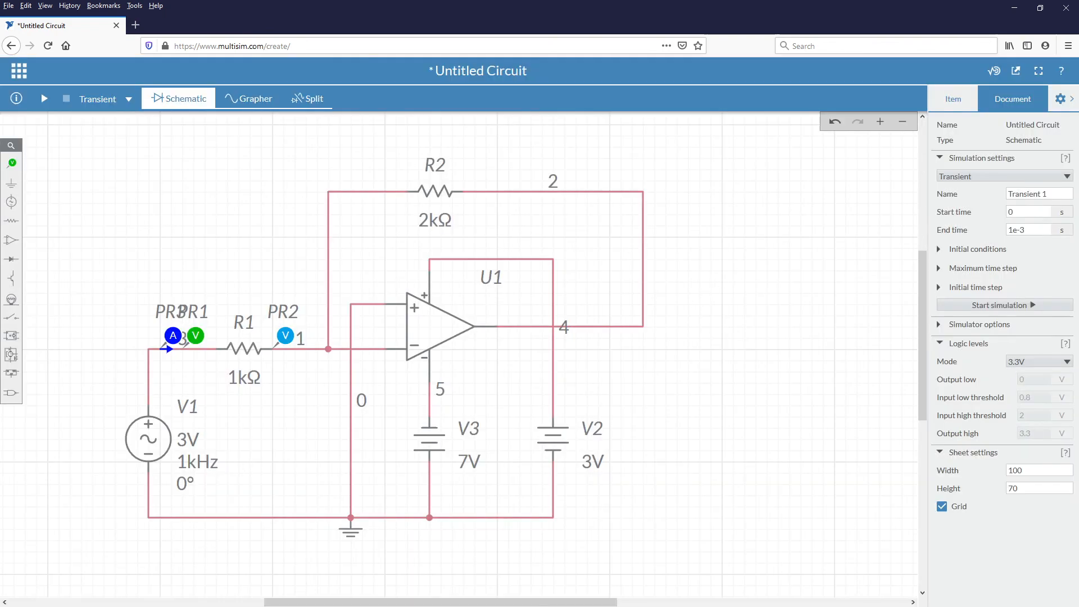